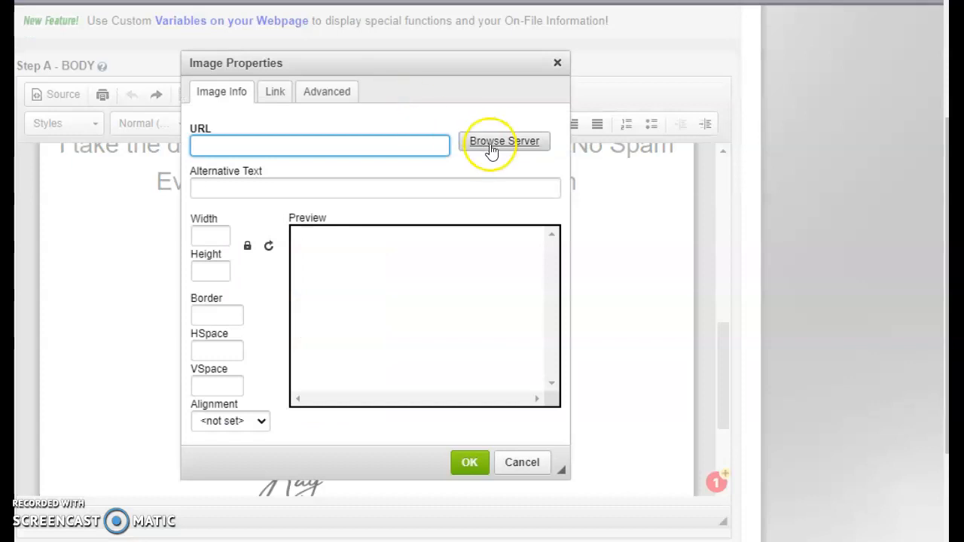
Try to upload the offer1a.png from the resize folder to the server's image library.
click(494, 144)
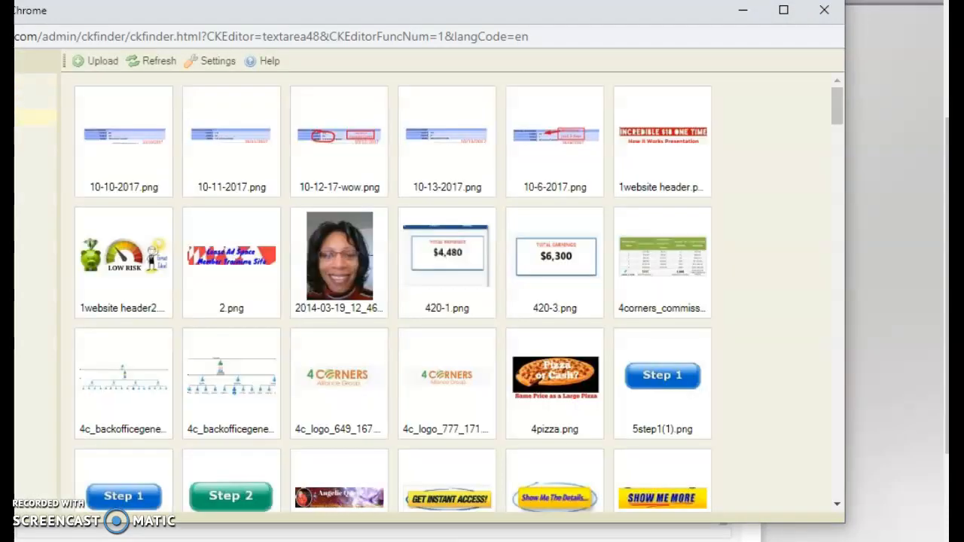
click(83, 60)
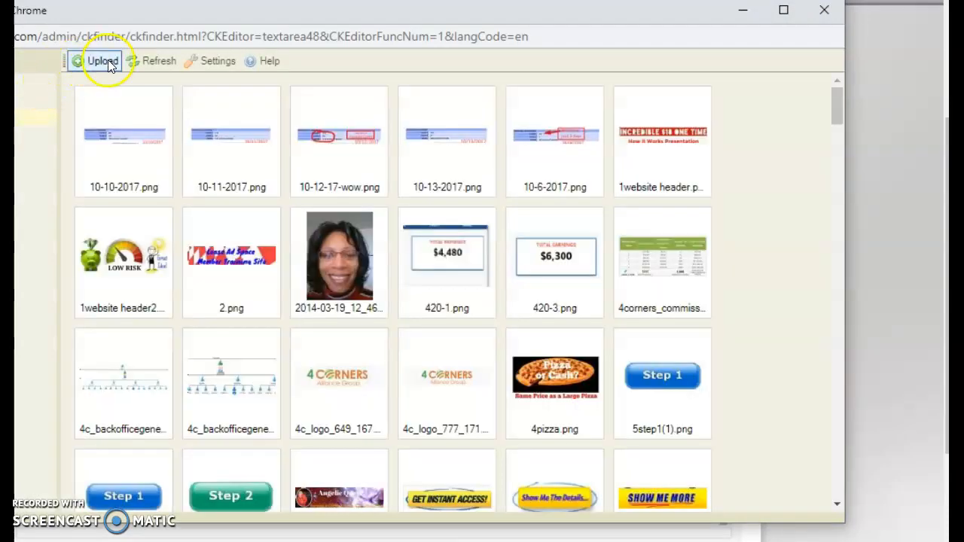
click(355, 132)
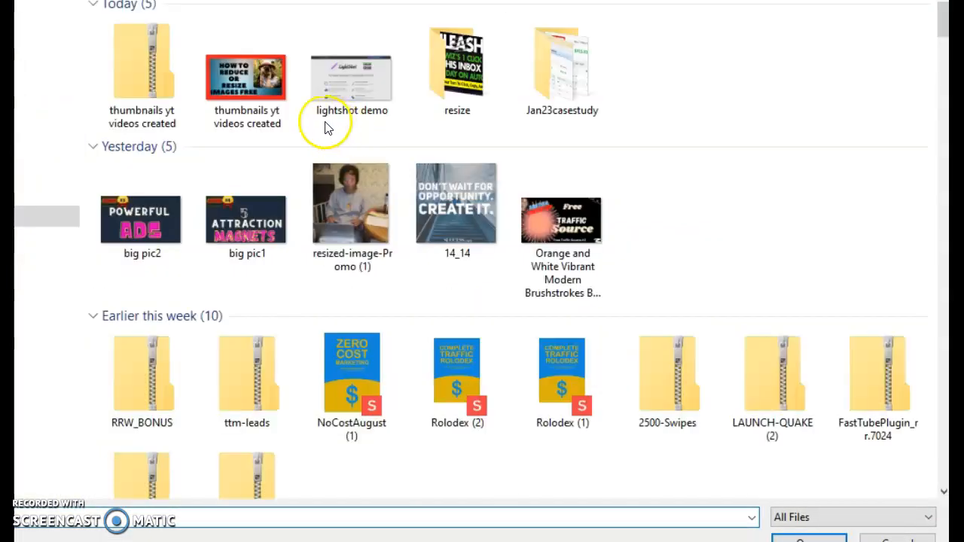
double_click(461, 70)
click(165, 64)
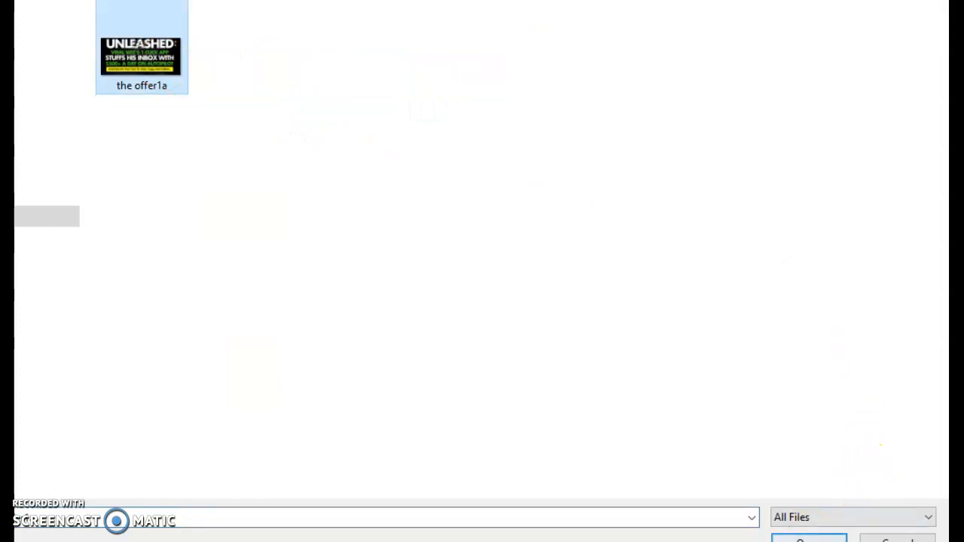
click(809, 539)
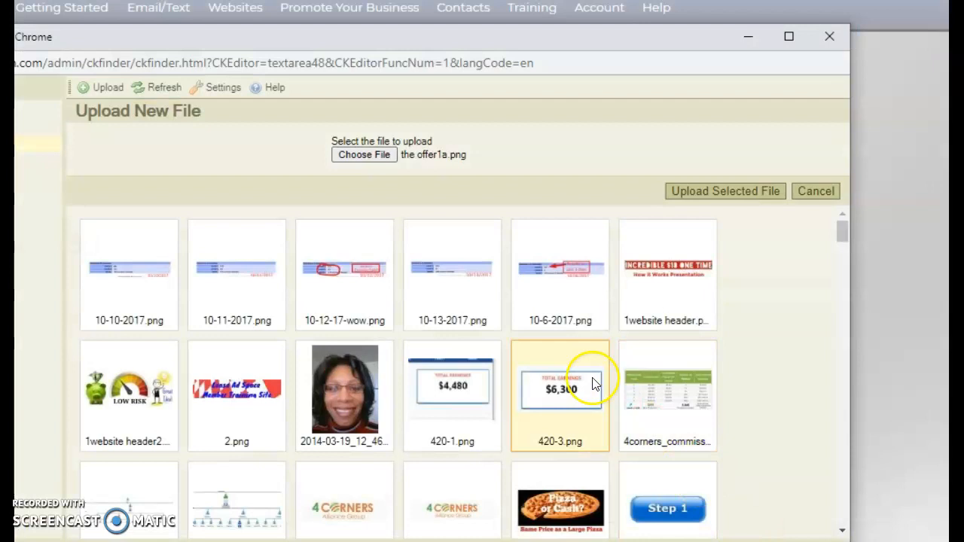
click(713, 194)
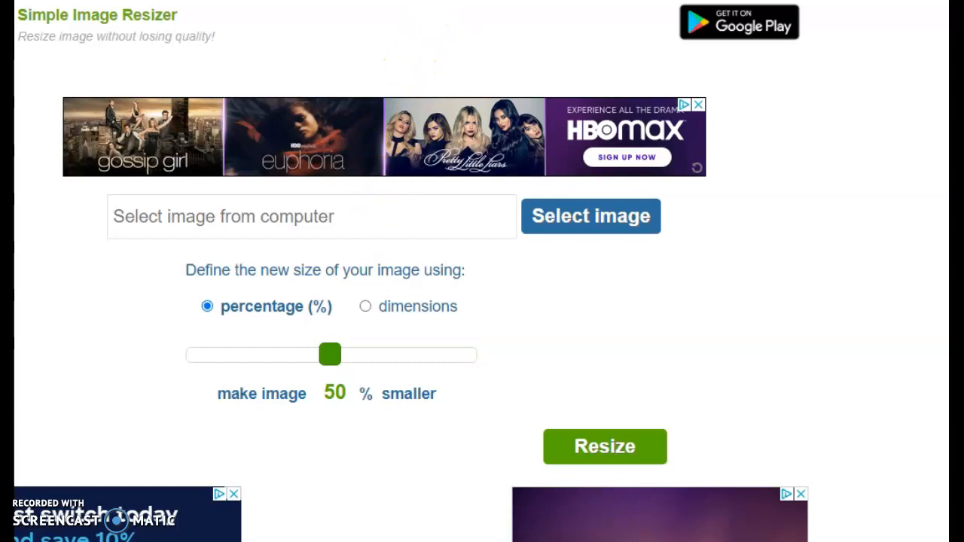
Switch to the Simple Image Resizer website and choose the offer1a.png as the image to resize.
drag(452, 4, 488, 8)
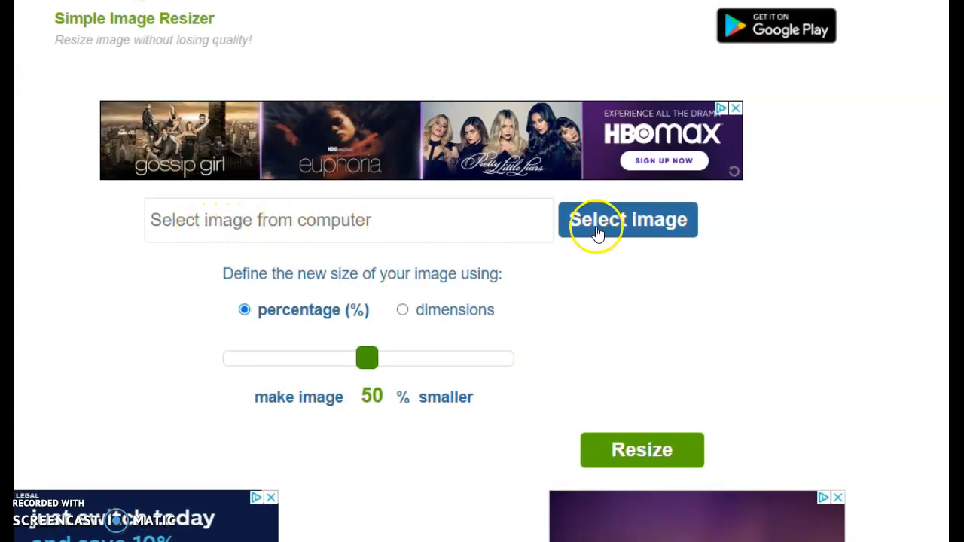
click(601, 224)
click(188, 64)
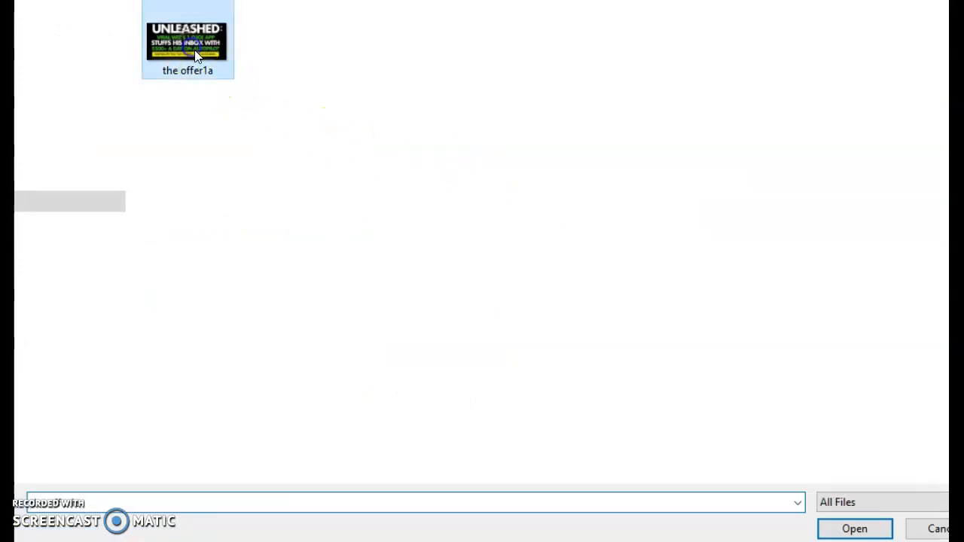
click(850, 531)
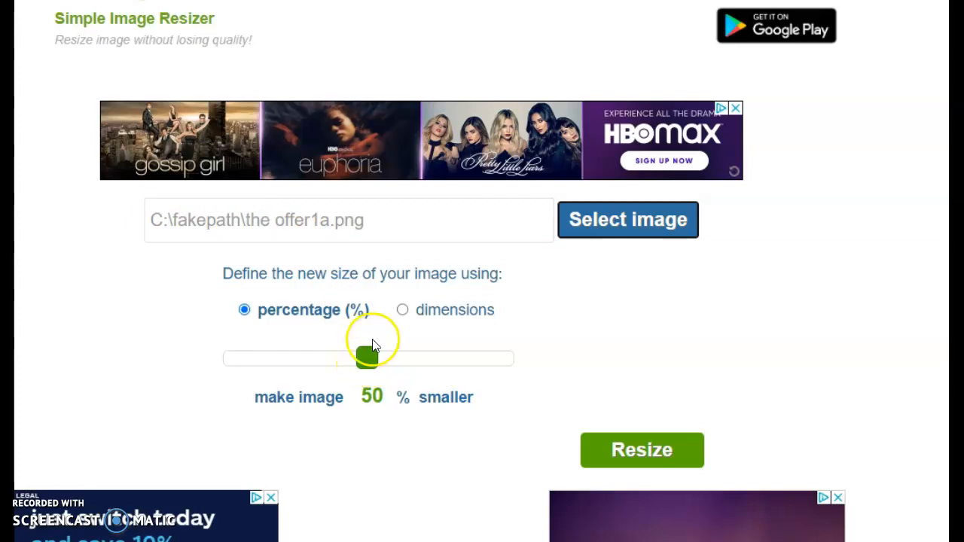
click(402, 311)
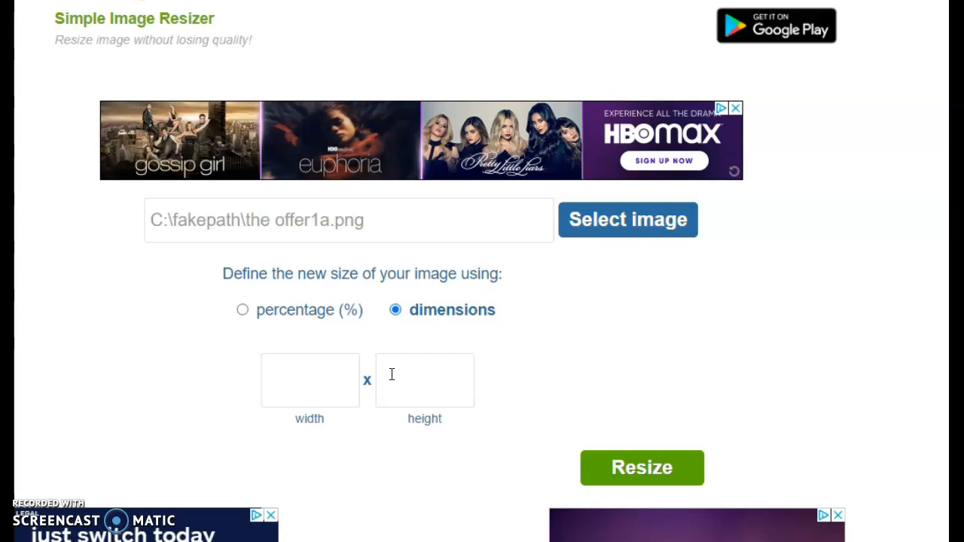
click(317, 379)
click(242, 313)
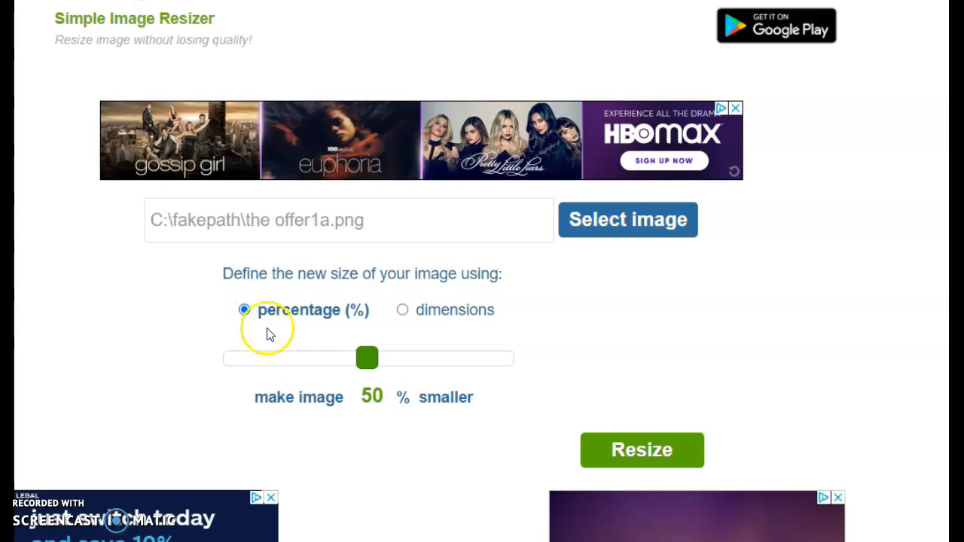
Resize the offer1a.png to be 50% smaller and open the resized image from its download link.
click(368, 363)
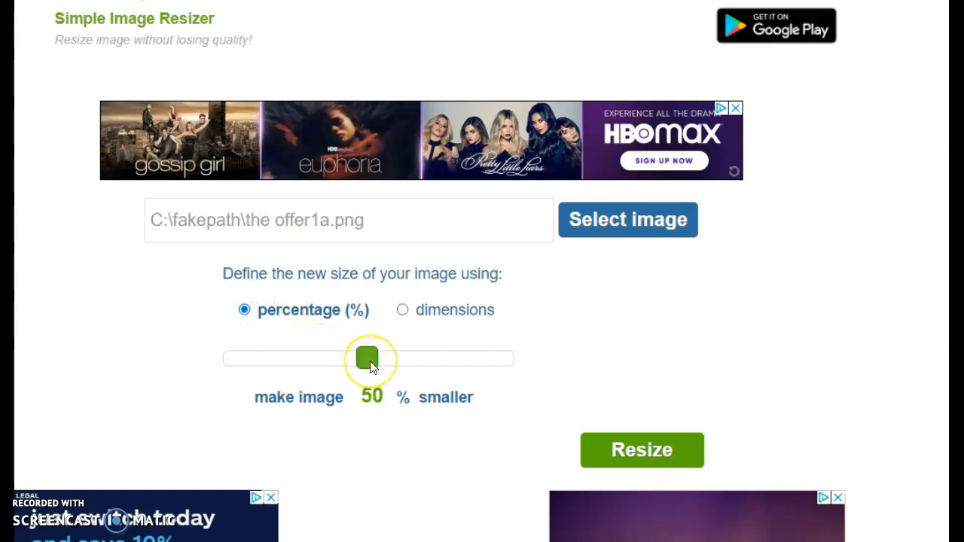
click(629, 451)
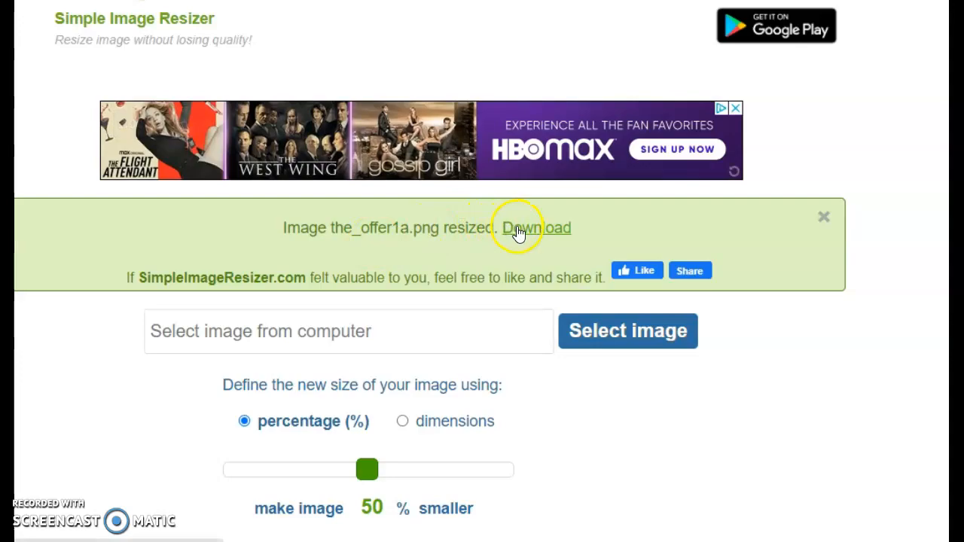
click(517, 226)
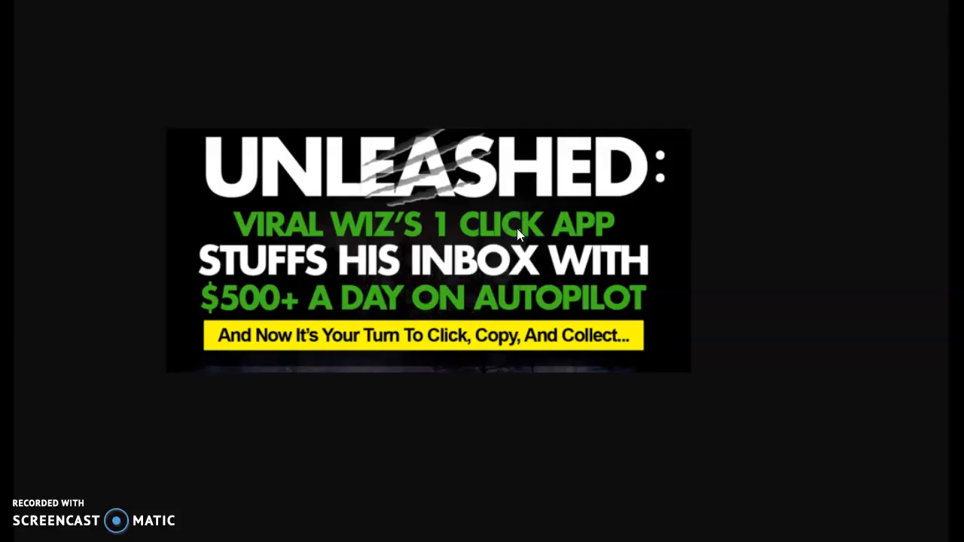
Save the resized image as the_offer1a_50 in the resize folder.
right_click(376, 219)
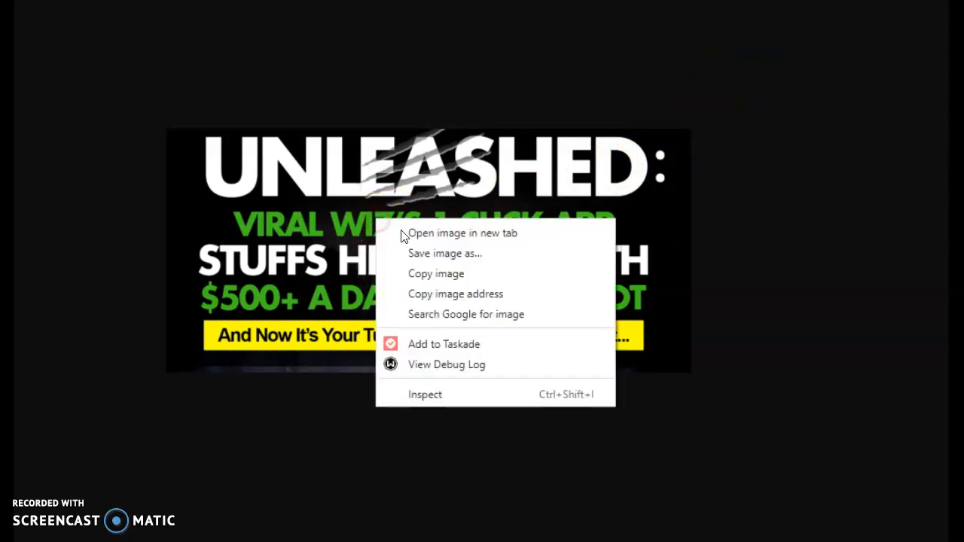
click(437, 253)
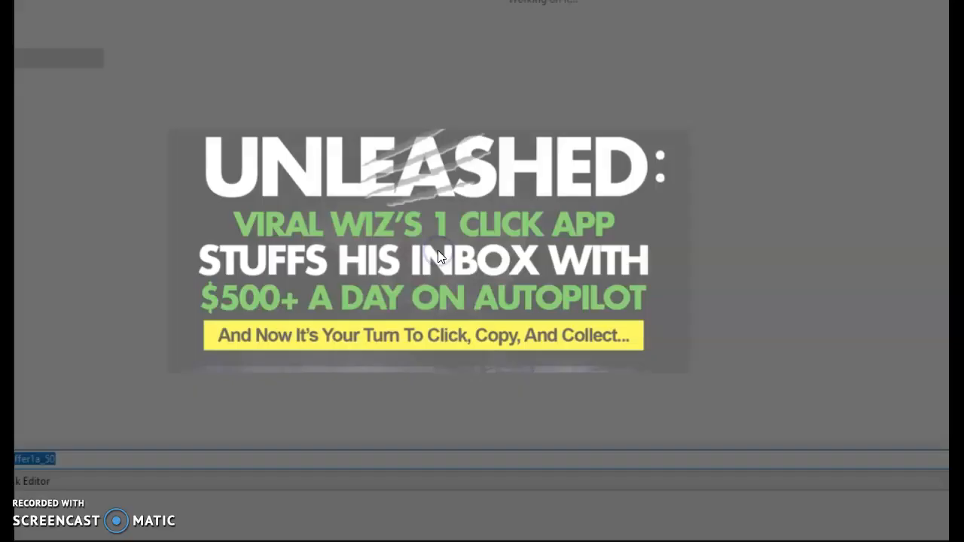
double_click(348, 54)
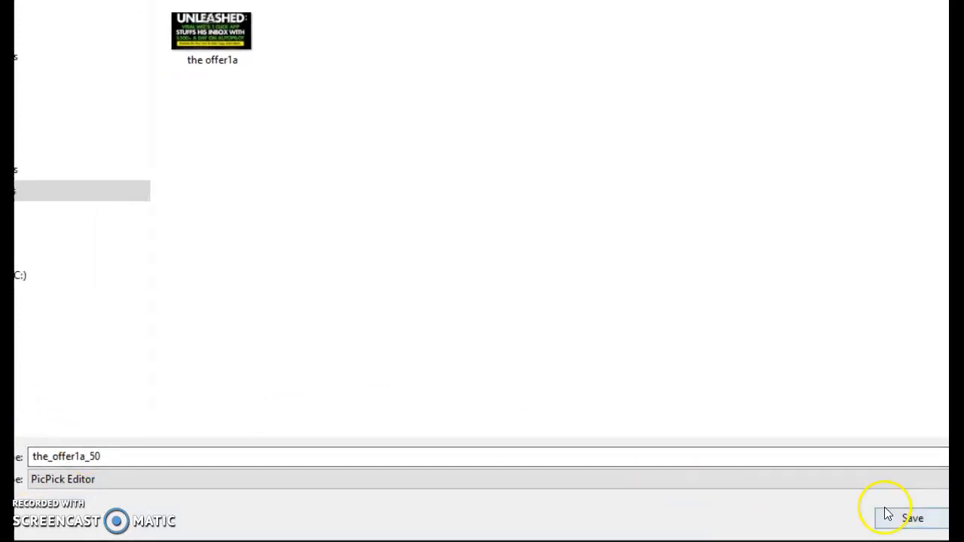
click(906, 518)
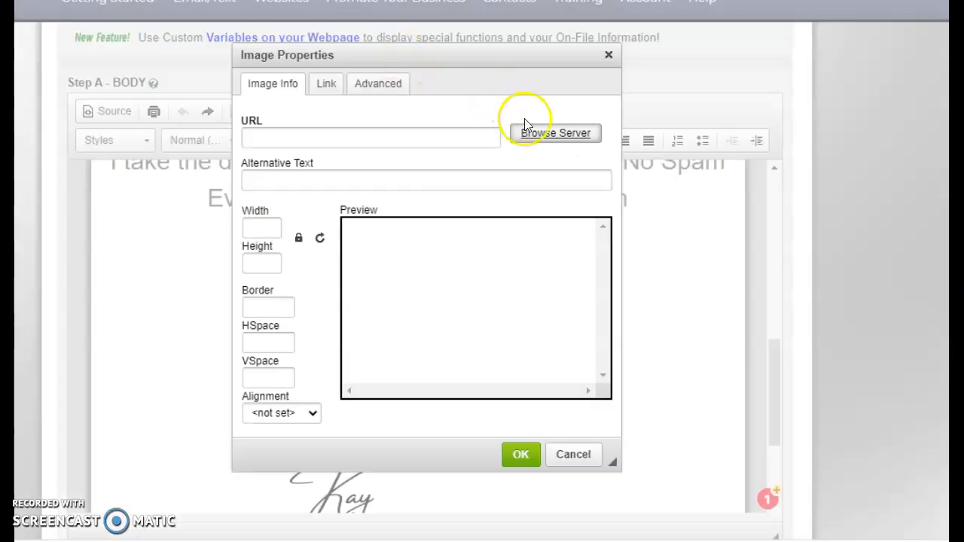
Return to the web page editor's Image Properties and upload the_offer1a_50.png to the server's image library.
click(550, 134)
key(Return)
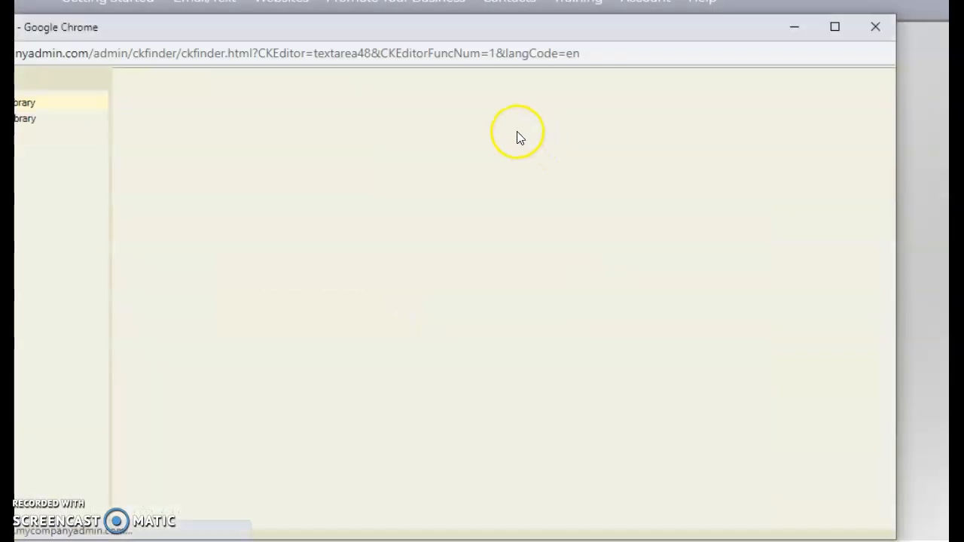
click(23, 135)
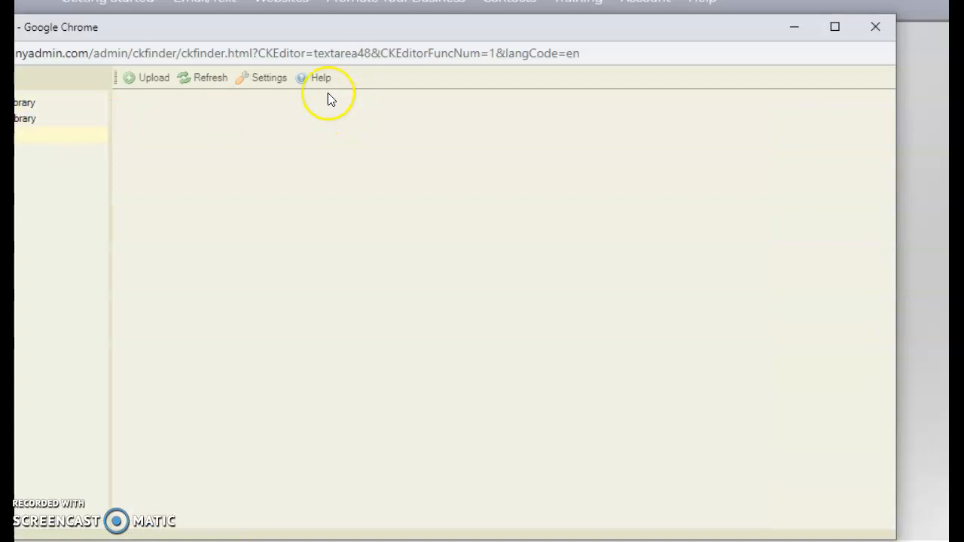
click(129, 78)
click(428, 144)
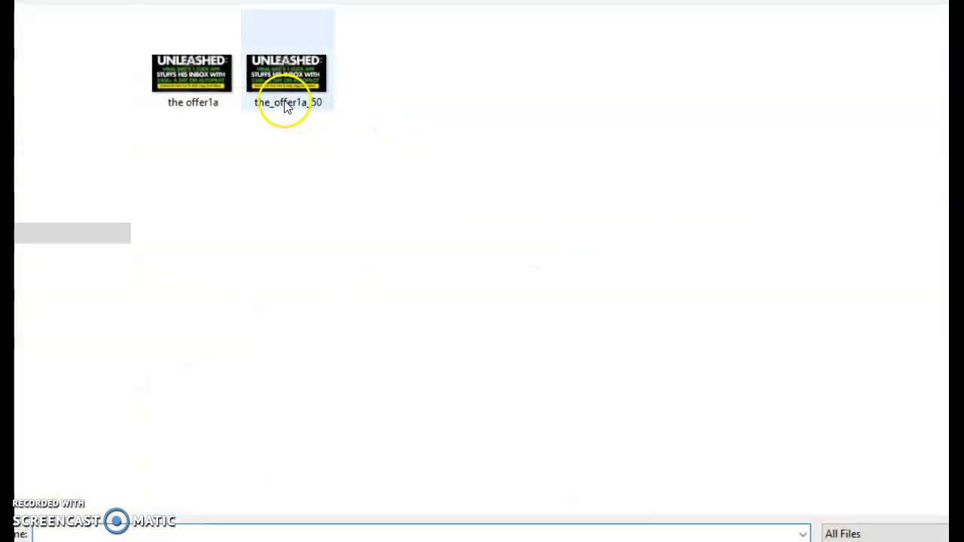
click(271, 83)
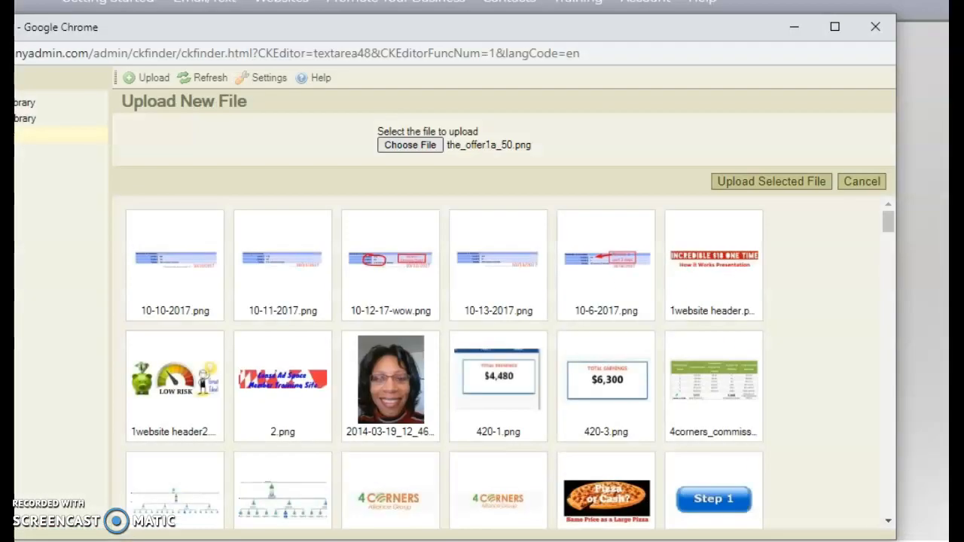
click(754, 185)
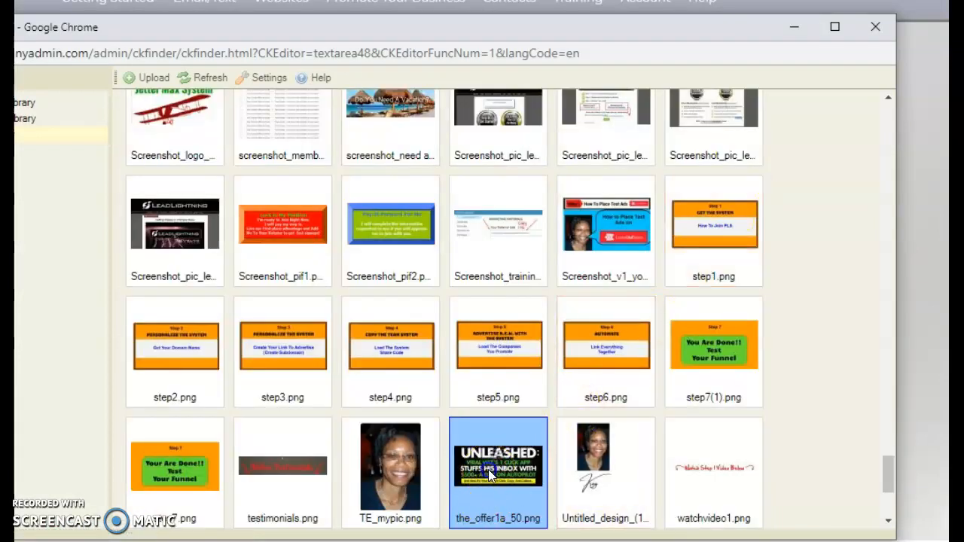
Insert the_offer1a_50.png from the image library into the page body and check how it fits under the bonus text.
double_click(488, 469)
click(520, 457)
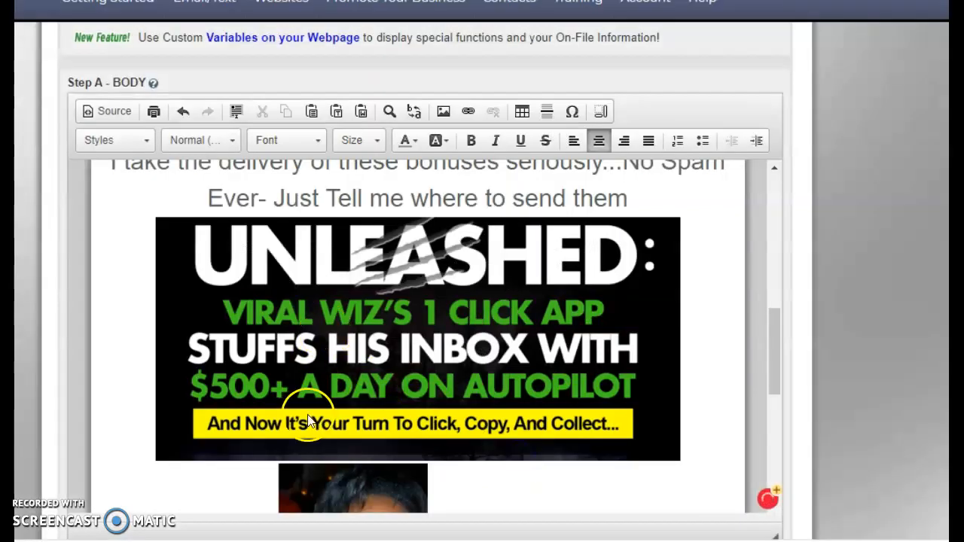
scroll(317, 388, down, 1)
scroll(331, 370, up, 1)
scroll(335, 368, up, 1)
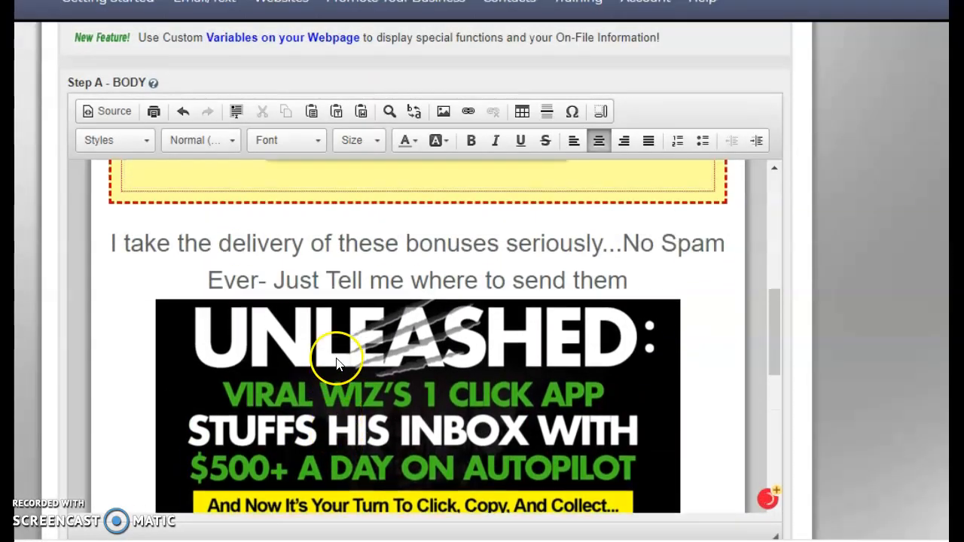
scroll(343, 369, down, 1)
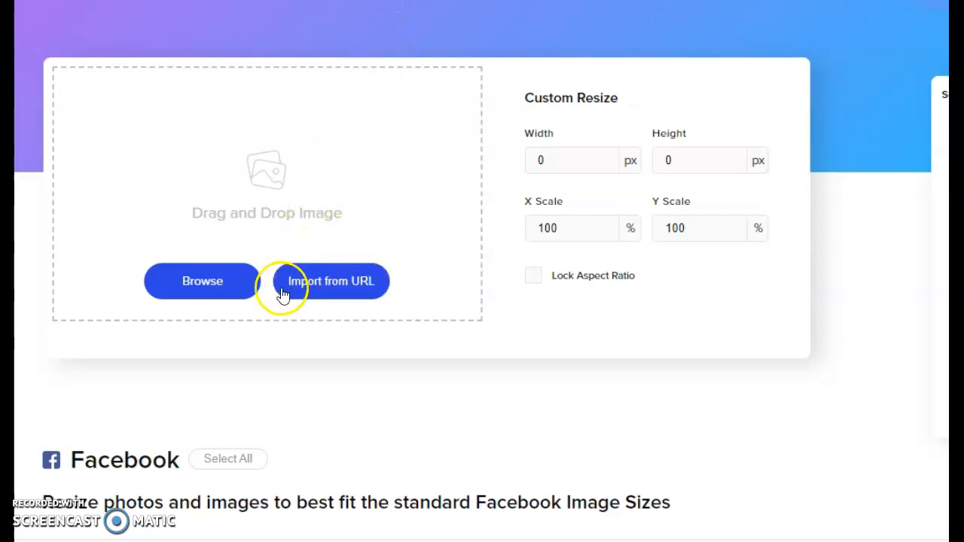
Switch to the Custom Resize web tool and load the original image the offer1a from the computer.
click(200, 290)
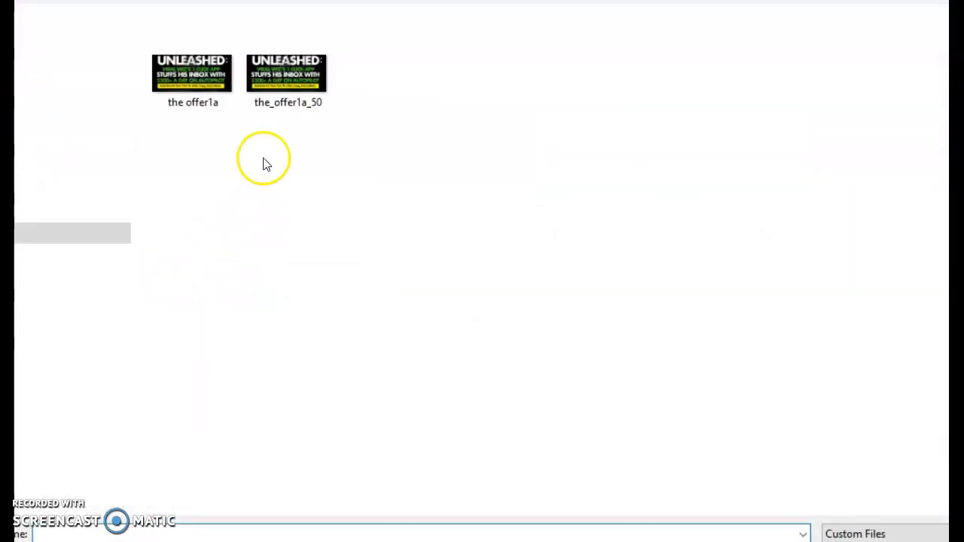
click(198, 96)
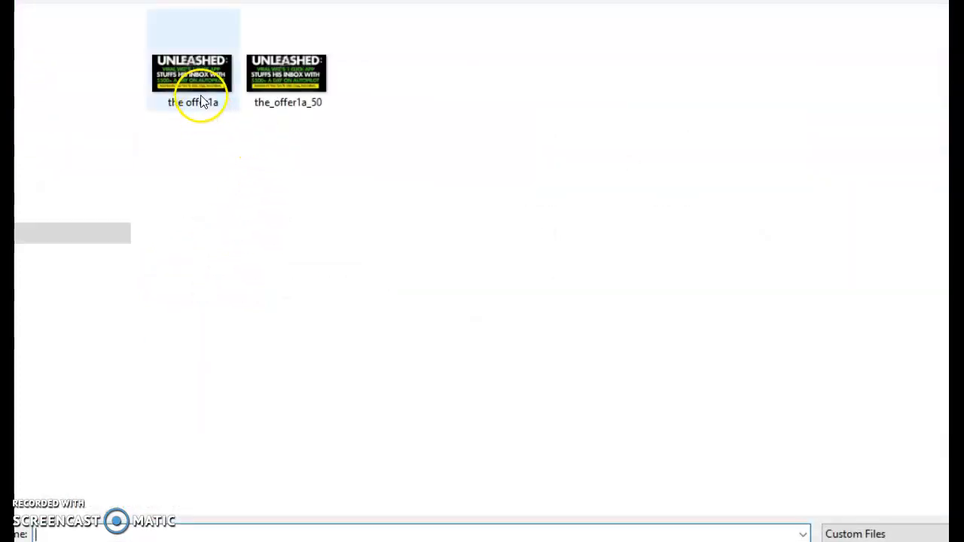
click(858, 541)
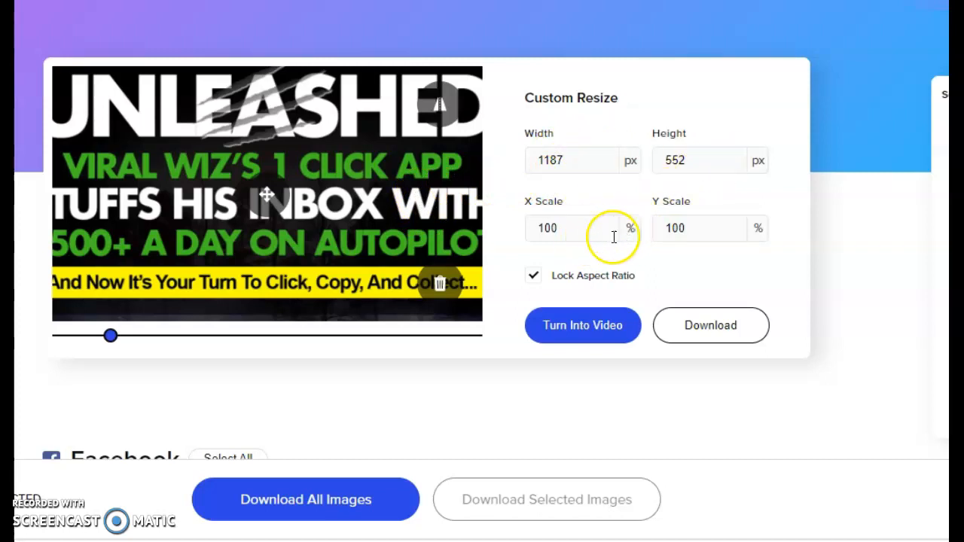
Set the image's X scale to 50% with the aspect ratio locked and turn the image into a video.
drag(565, 228, 486, 252)
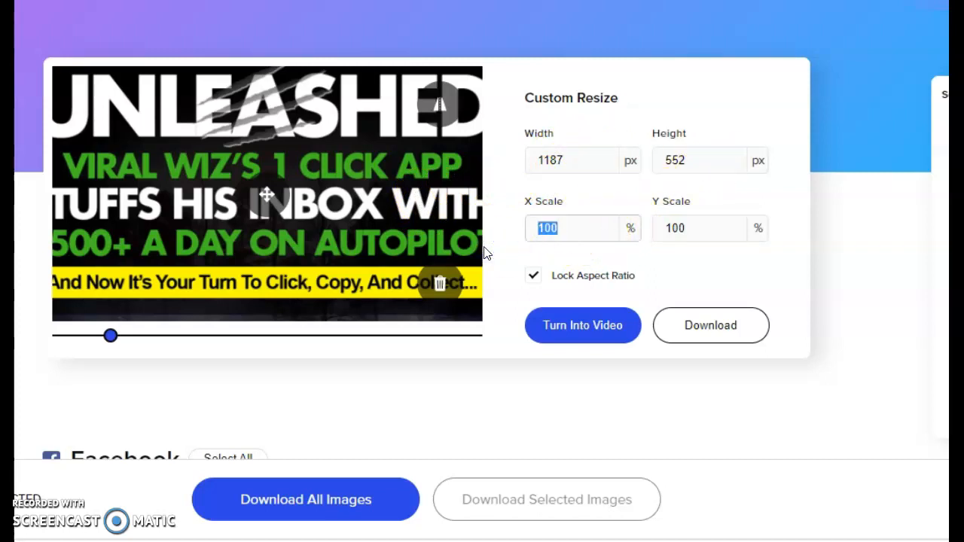
click(559, 302)
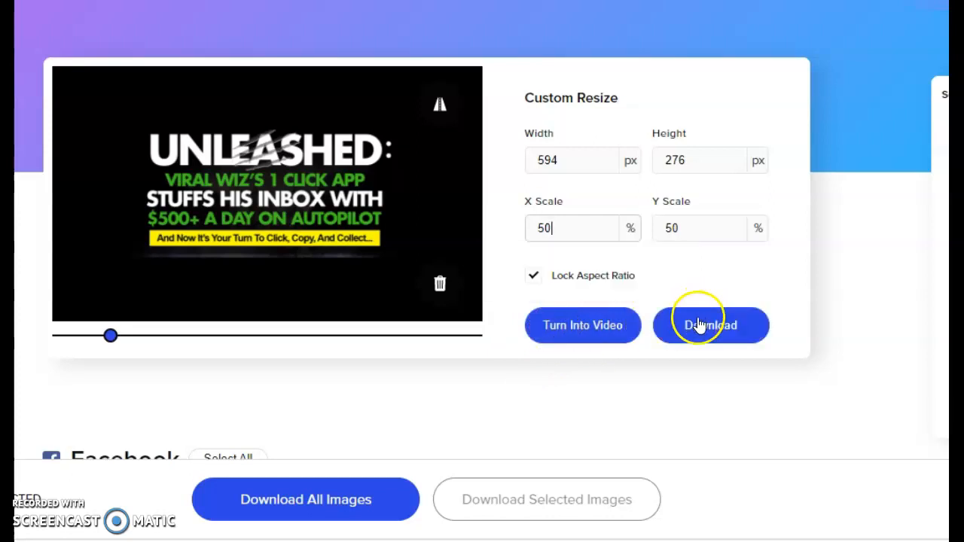
click(587, 326)
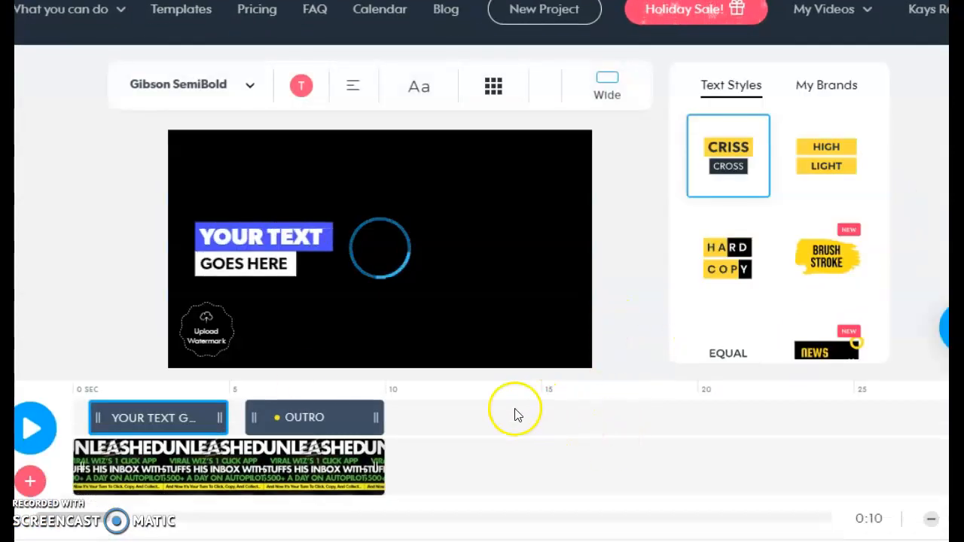
Replace the placeholder caption over the image with the text "demo demo".
click(248, 239)
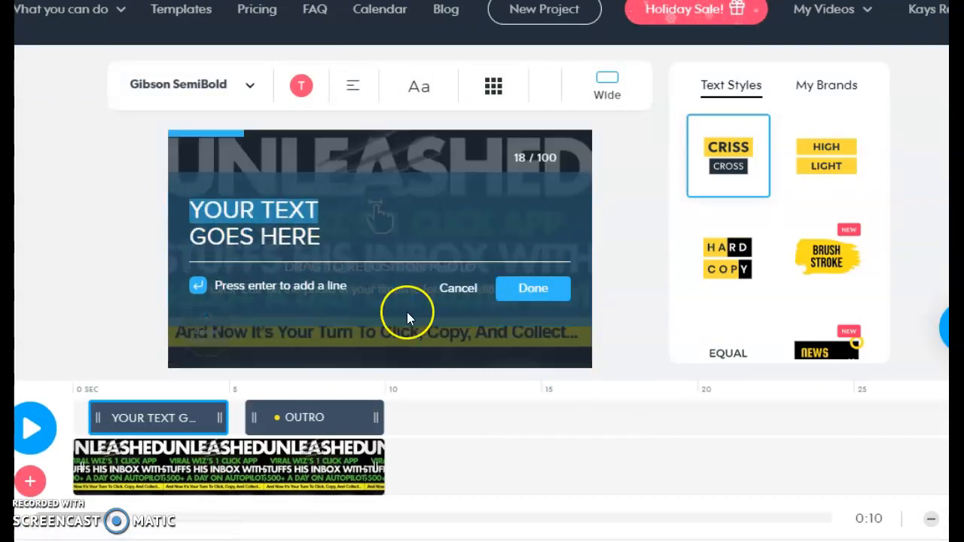
text(demo GOES HERE)
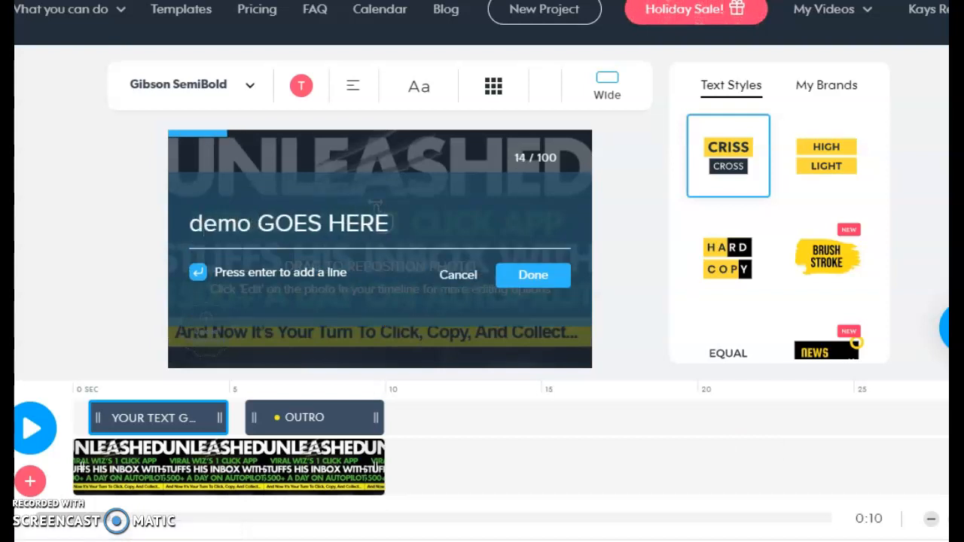
text(demo)
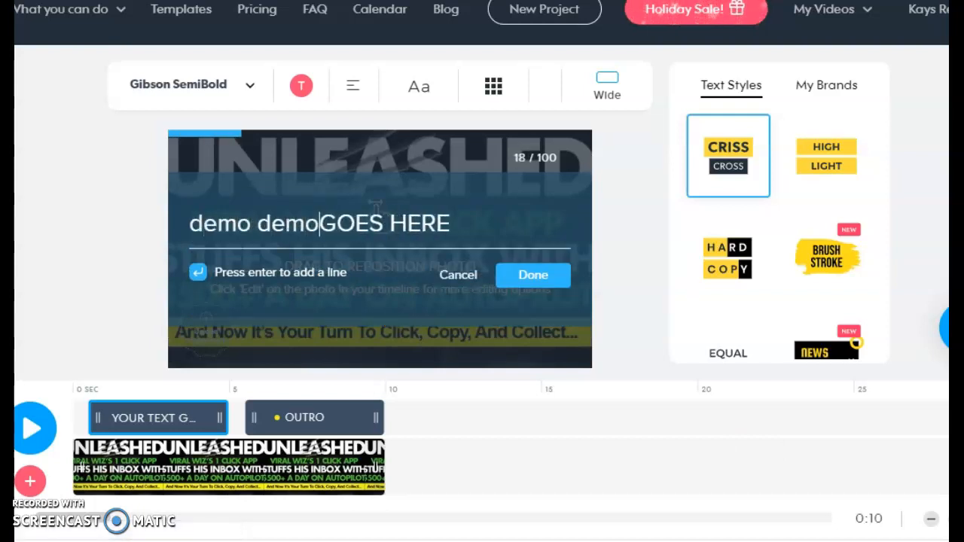
key(Delete)
key(Delete)
key(Delete)
key(Delete)
key(Delete)
key(Delete)
key(Delete)
key(Delete)
key(Delete)
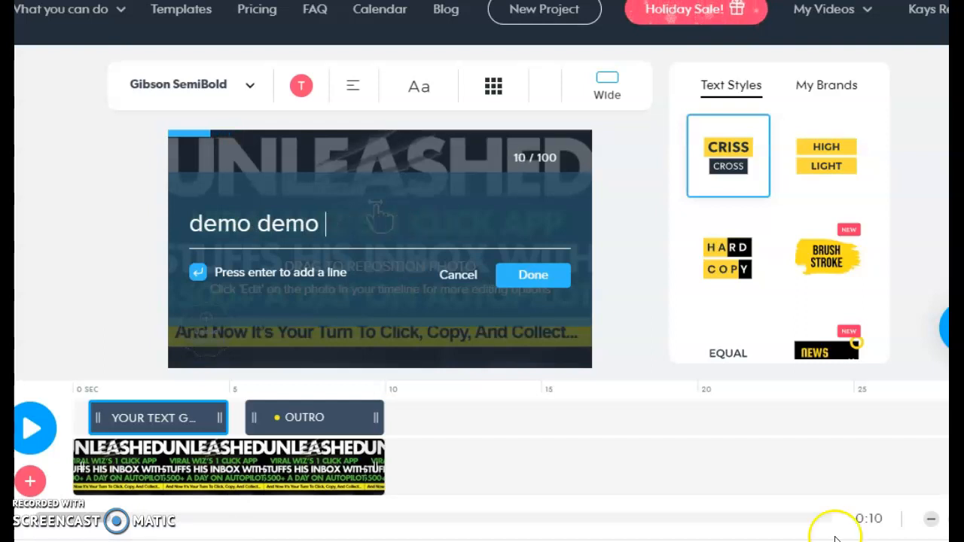
click(525, 275)
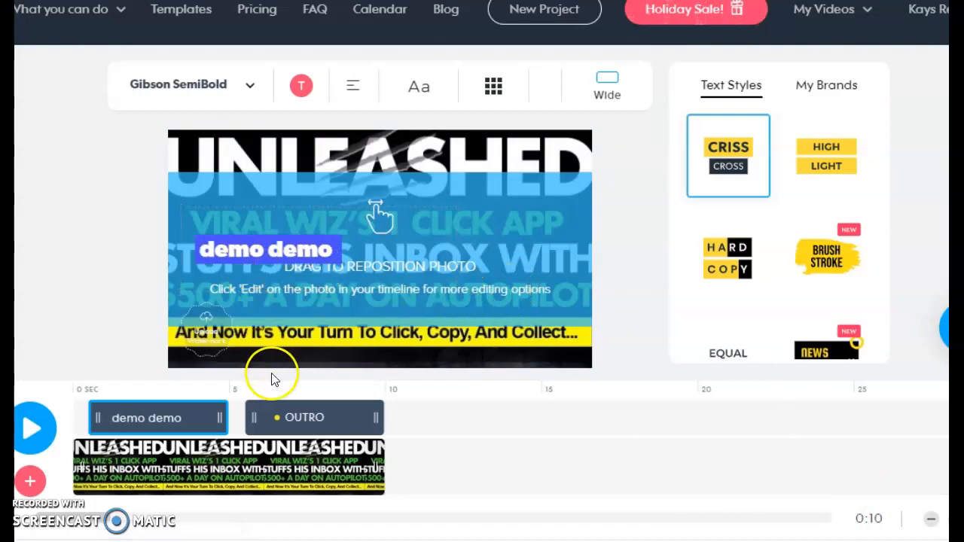
Select the outro clip on the timeline and accept the highlighted style for the Simple outro.
click(155, 456)
click(304, 417)
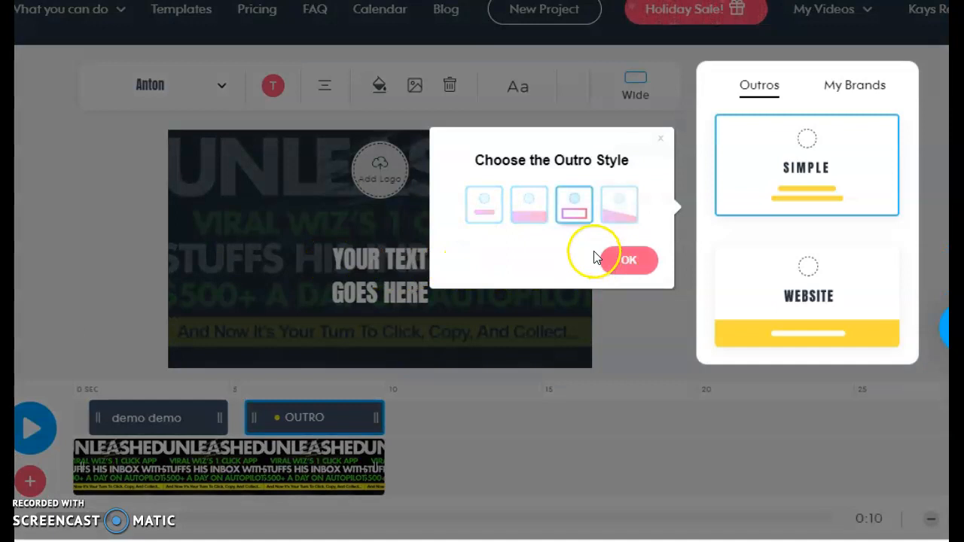
click(633, 262)
Set the outro's two text lines to "like this video" and "subscribe to the channel".
click(333, 253)
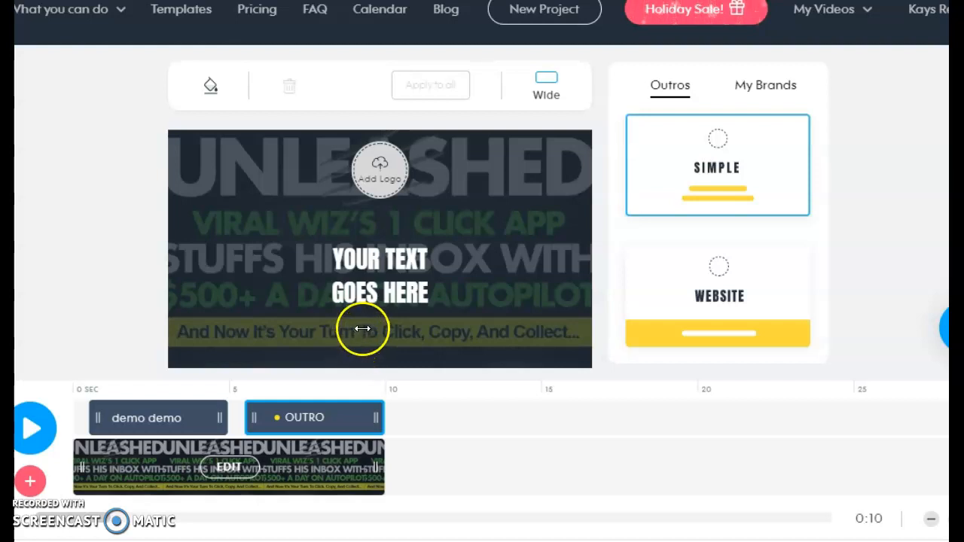
click(378, 261)
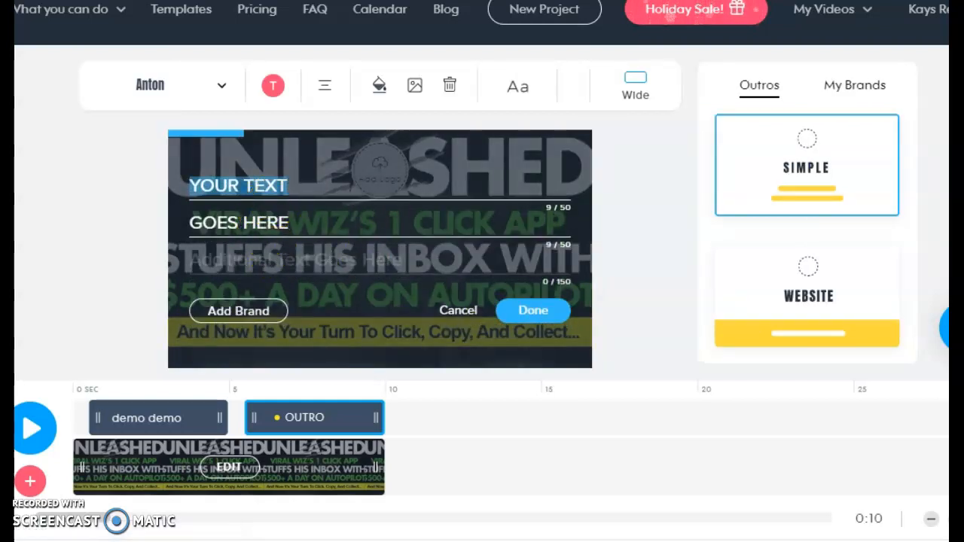
text(demo)
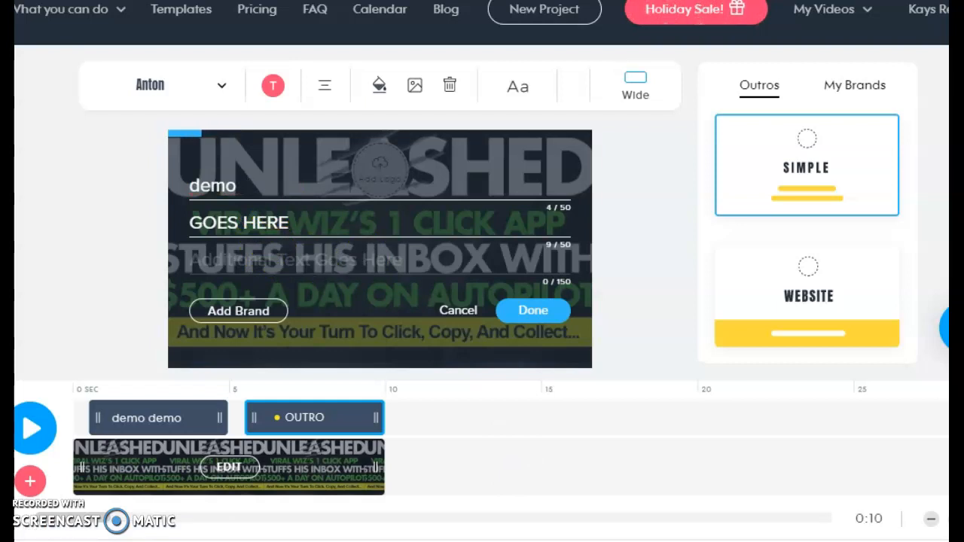
key(BackSpace)
key(BackSpace)
text(joi)
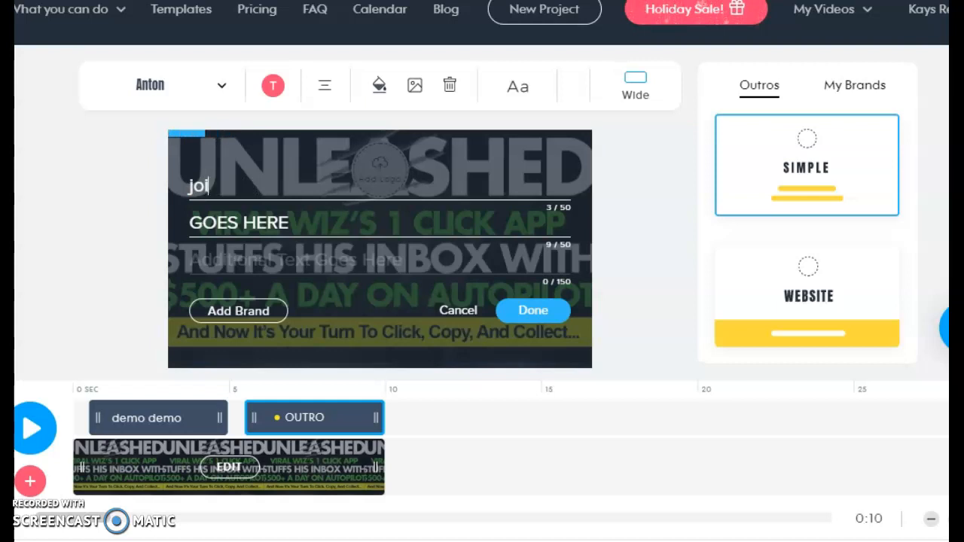
key(BackSpace)
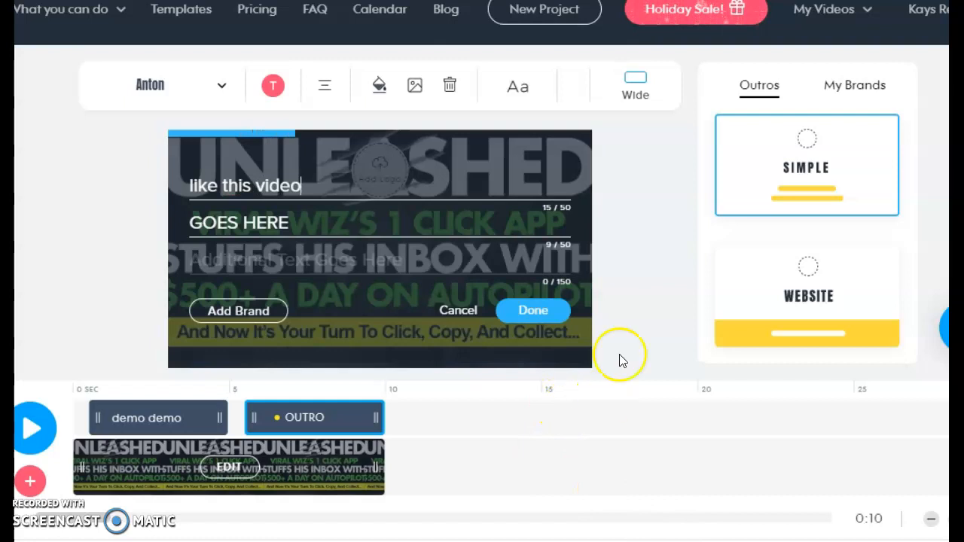
triple_click(286, 221)
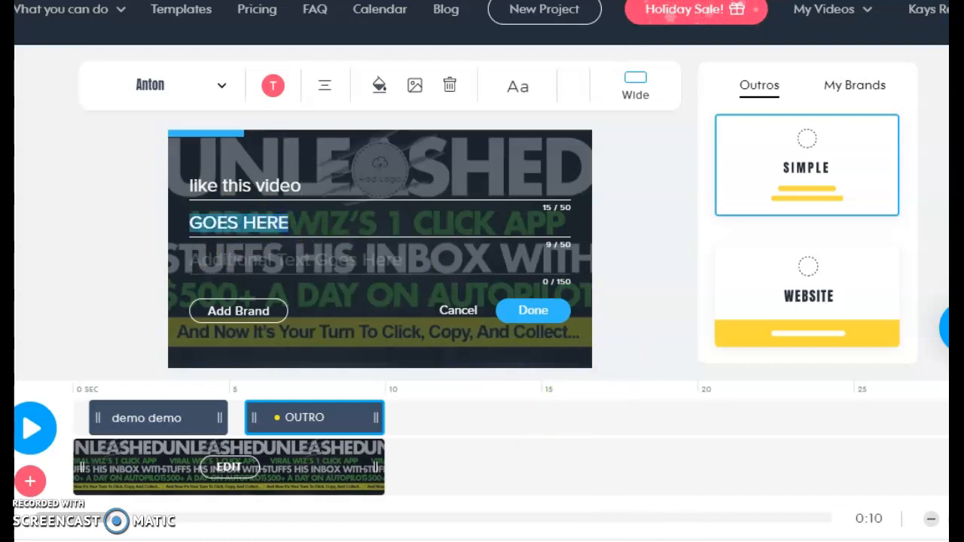
text(subscribe tothe channel)
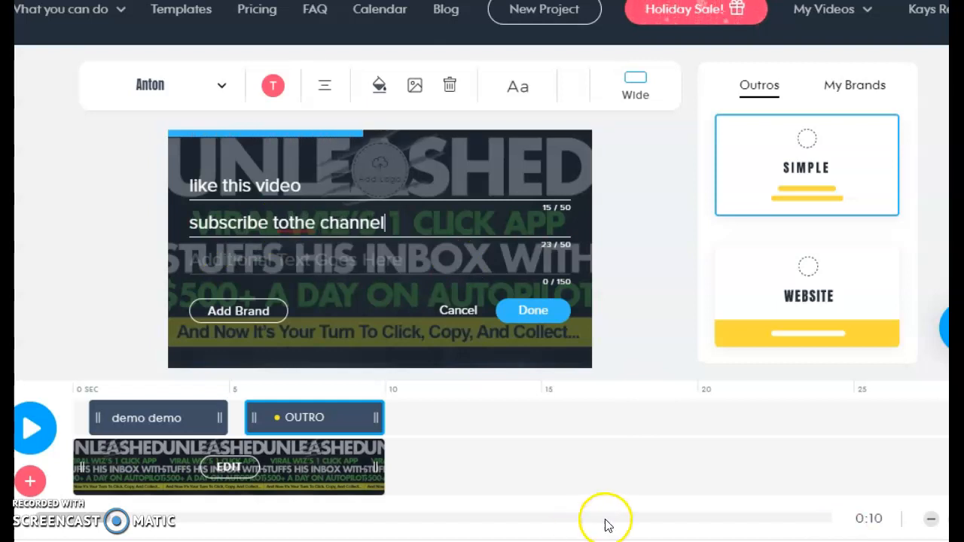
click(287, 222)
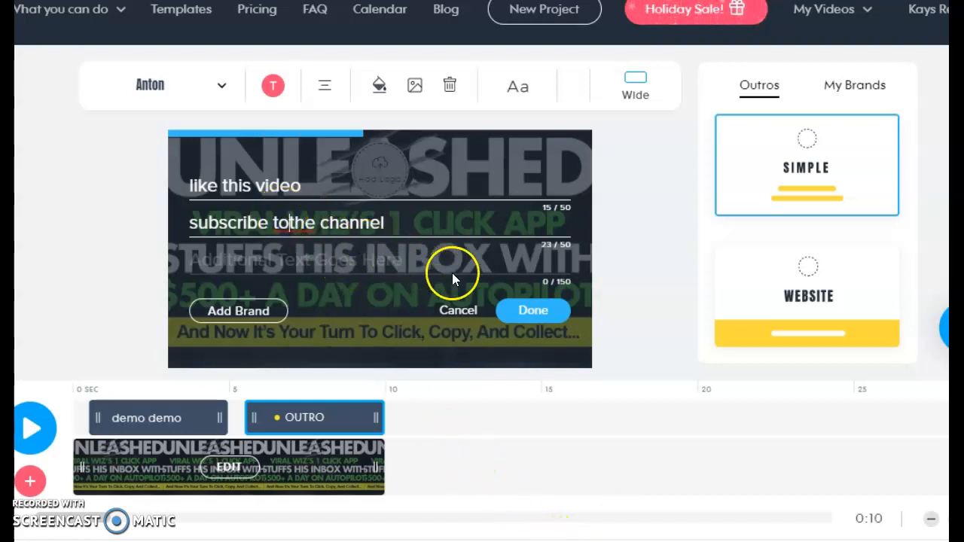
click(530, 312)
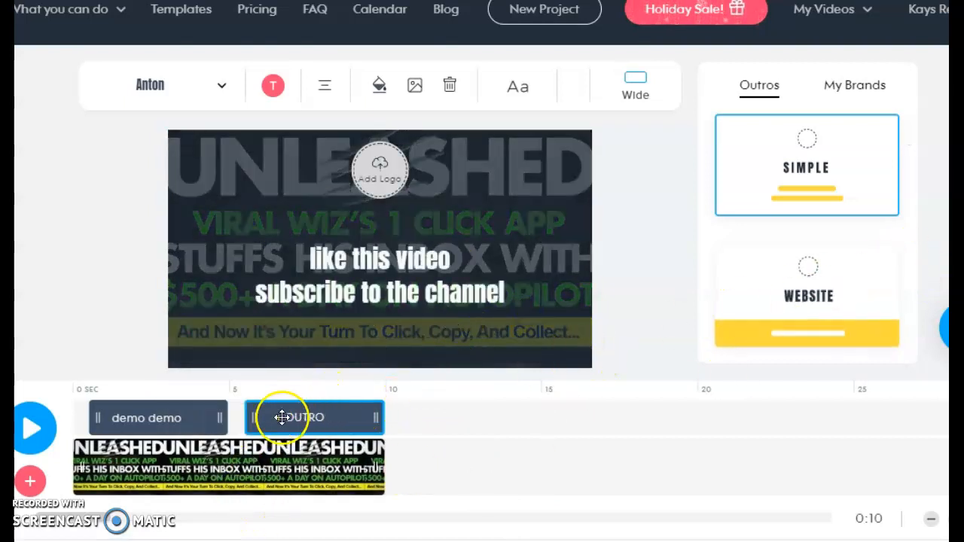
Play the image video through to check the caption and outro.
click(39, 430)
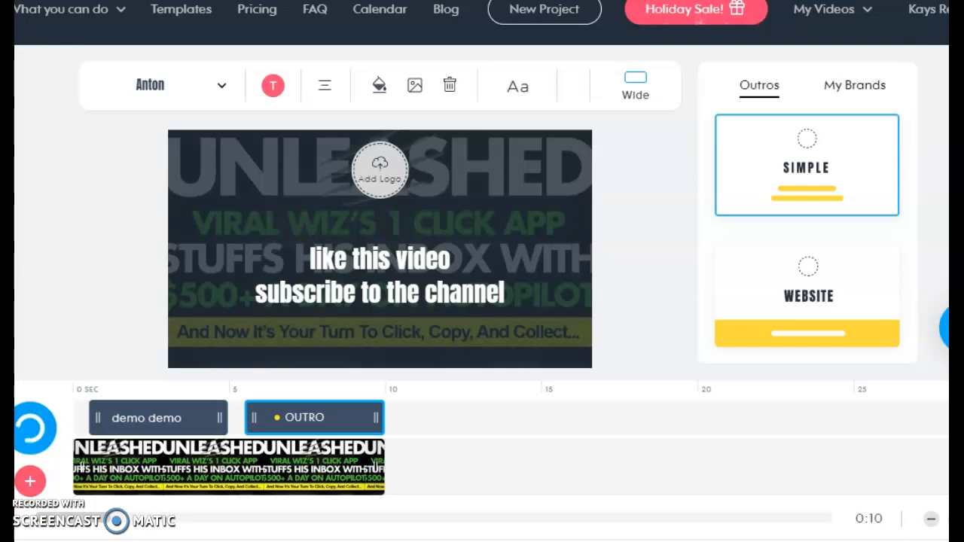
click(41, 431)
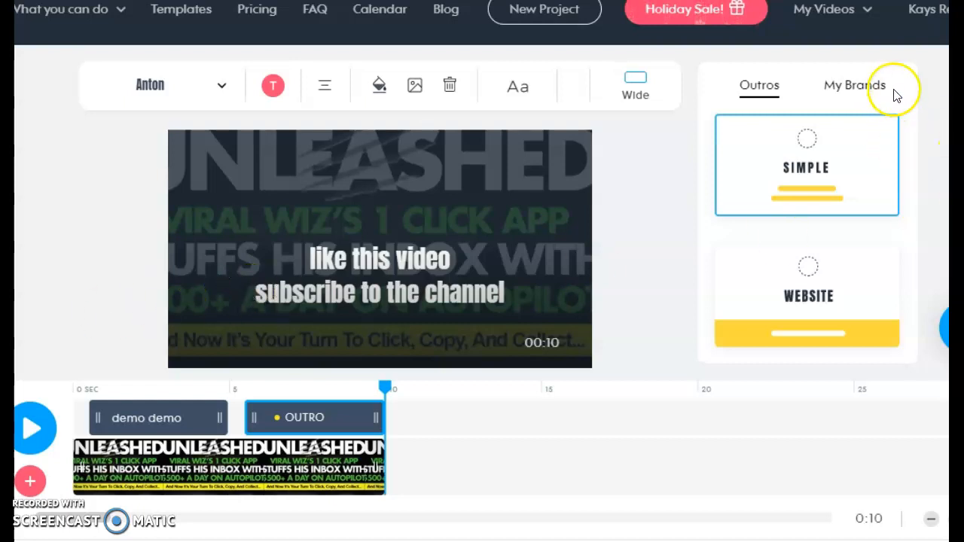
Go to the video drafts, leaving the current project without saving its changes.
mouse_move(844, 19)
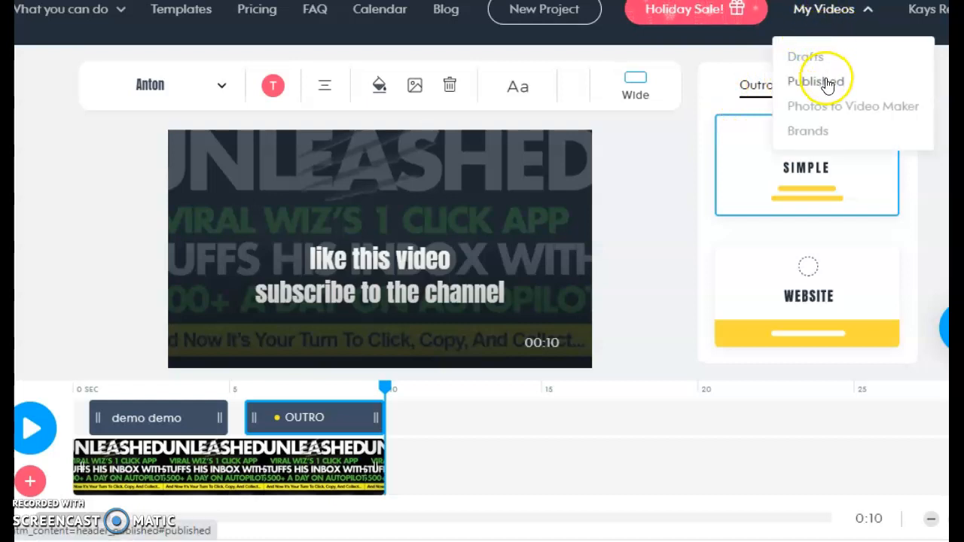
click(808, 58)
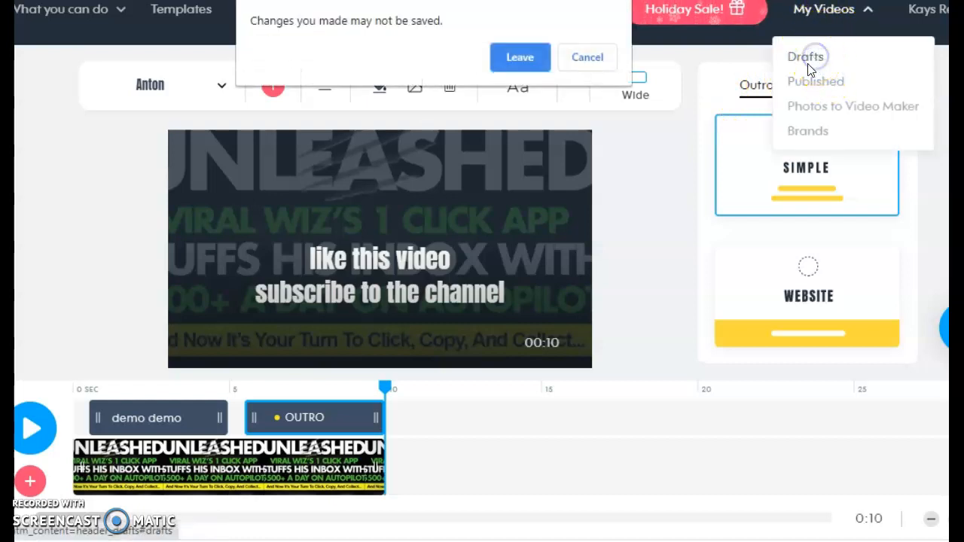
click(520, 65)
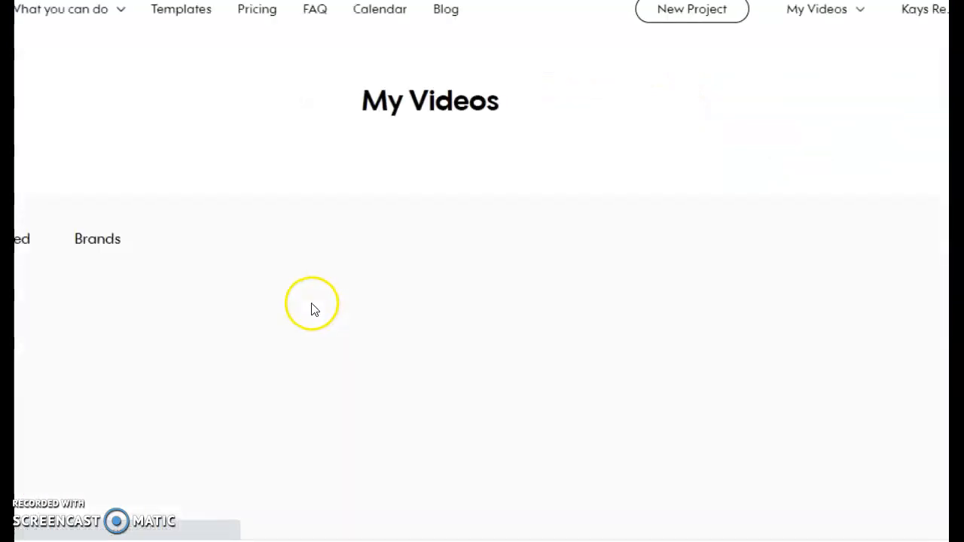
Preview the existing draft video with its volume turned down to zero and close the preview when it ends.
mouse_move(142, 391)
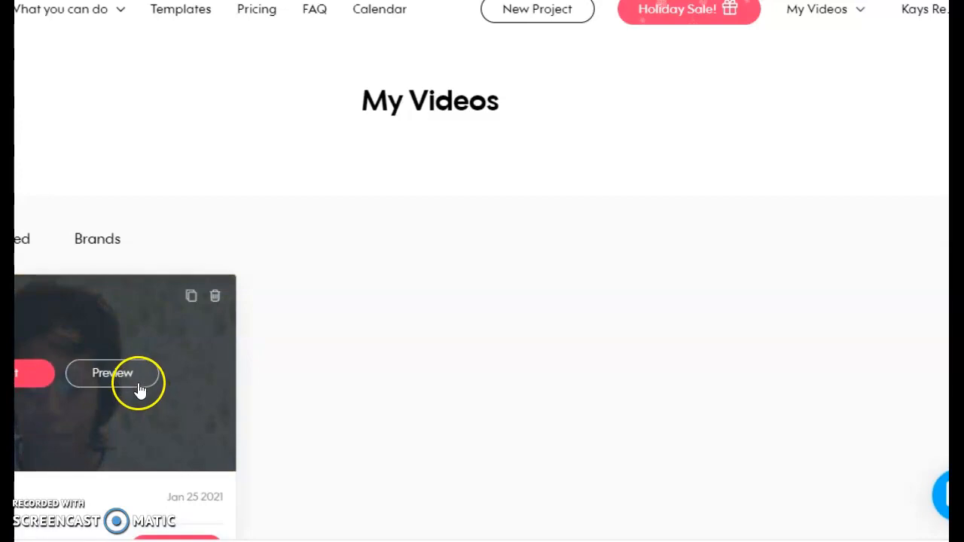
click(111, 374)
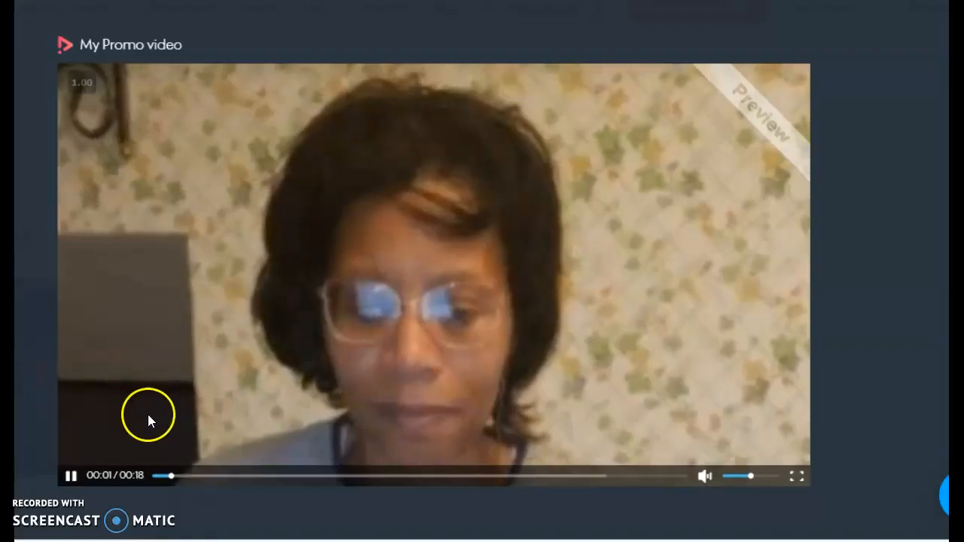
click(704, 476)
click(726, 476)
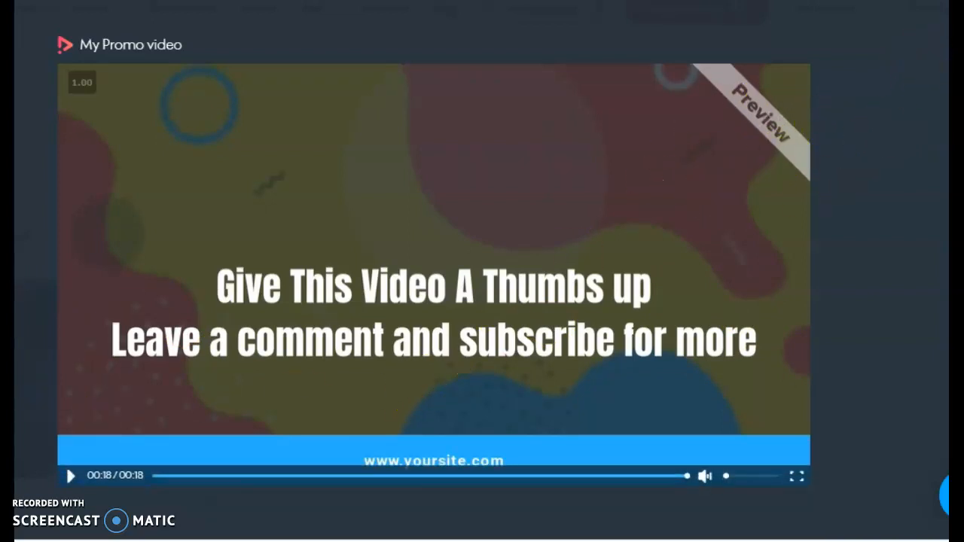
click(948, 24)
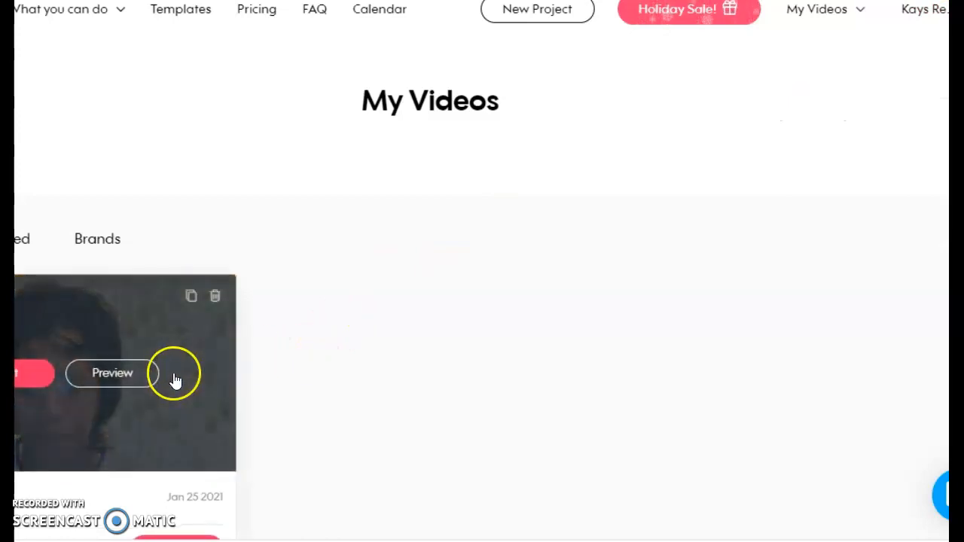
Open the existing draft video for editing and play it from its opening caption.
click(27, 383)
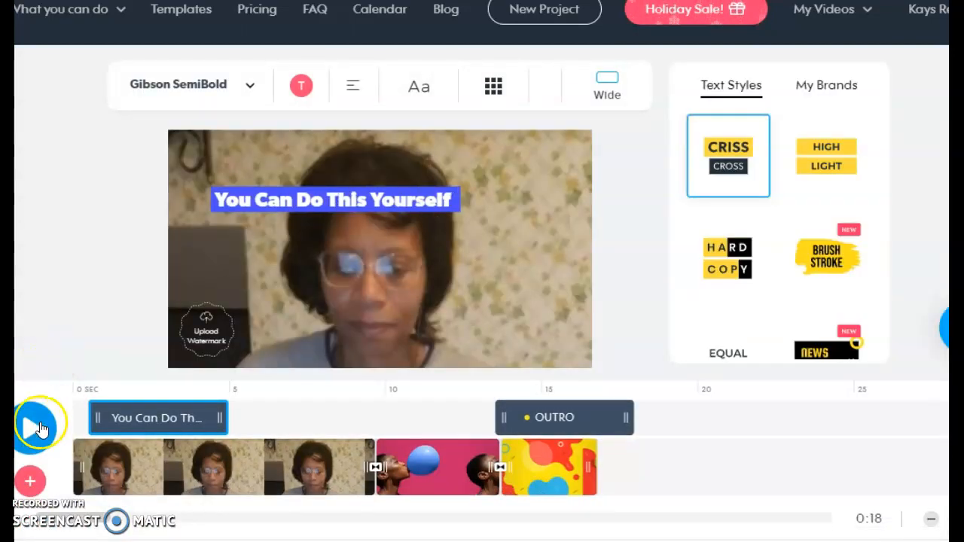
click(159, 425)
click(34, 437)
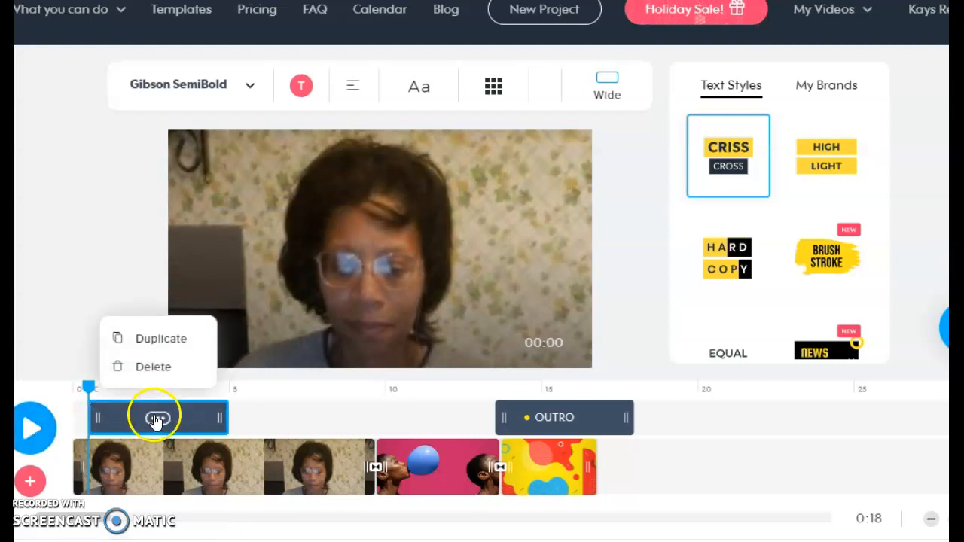
Change the draft's opening caption to "You Can Do This too".
mouse_move(134, 440)
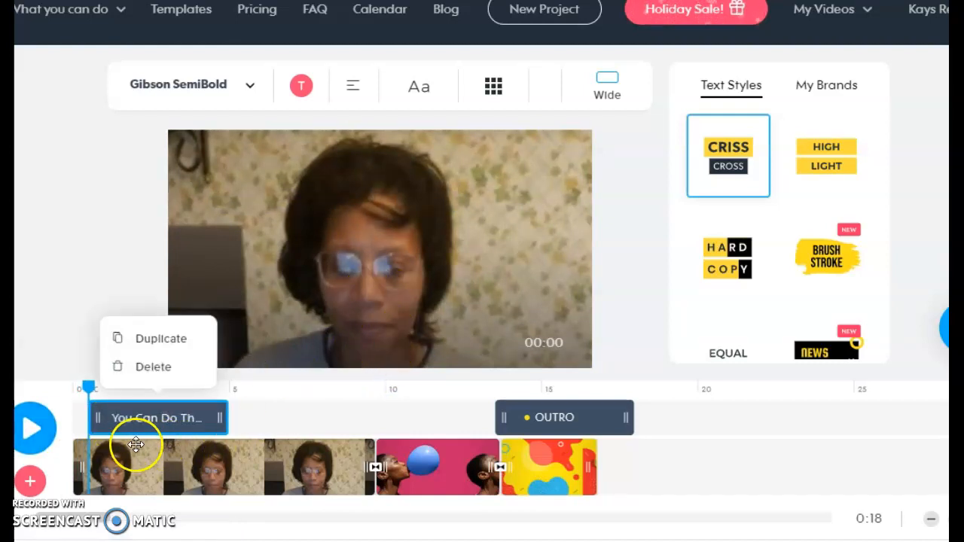
click(316, 233)
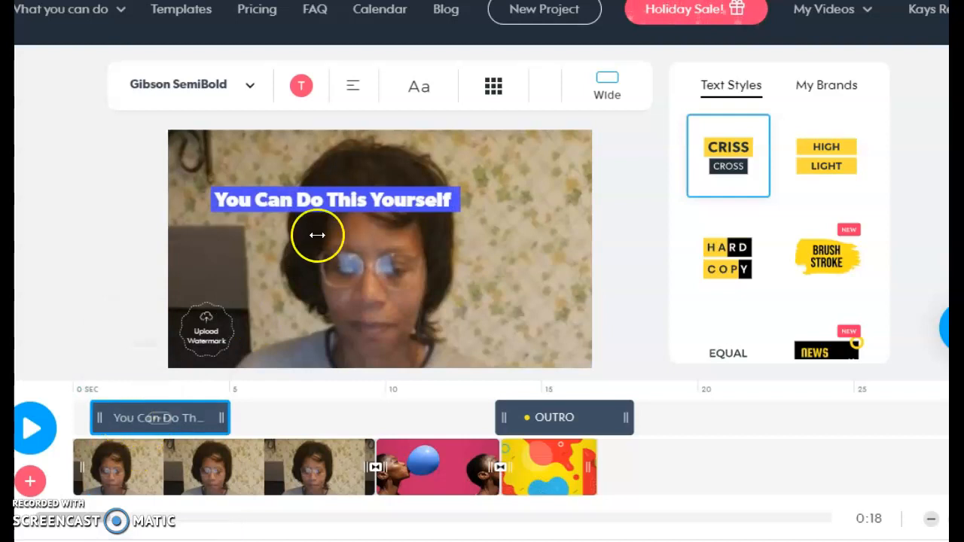
click(289, 212)
click(254, 223)
click(226, 225)
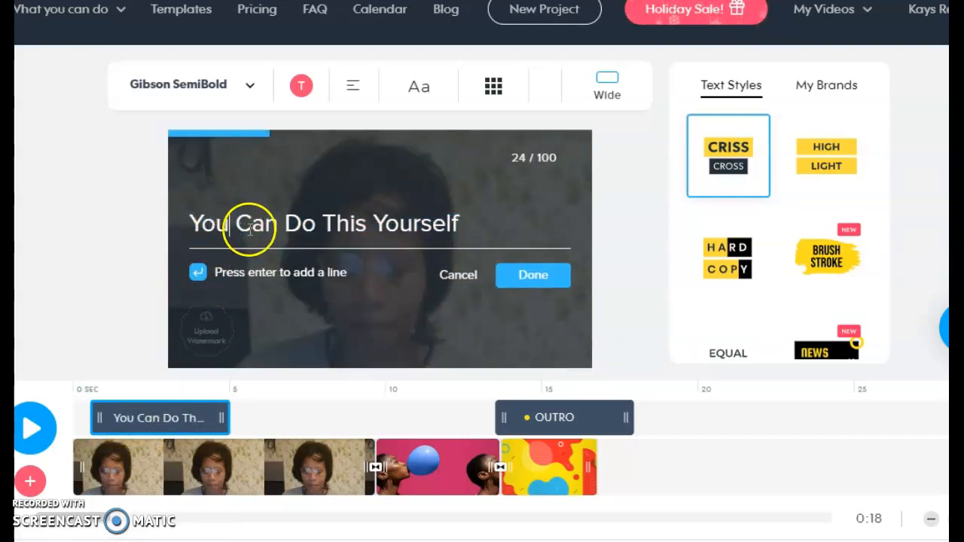
drag(334, 217, 546, 214)
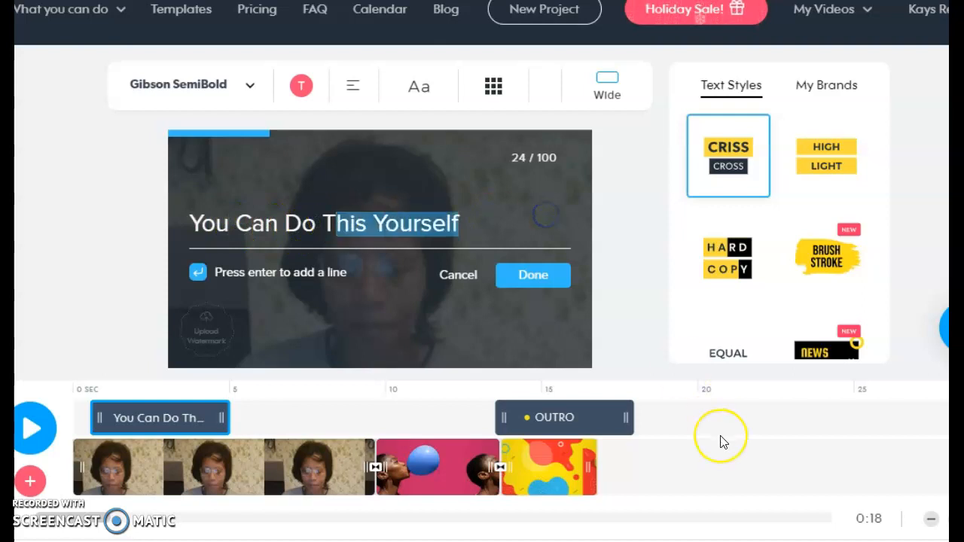
key(BackSpace)
text(his too)
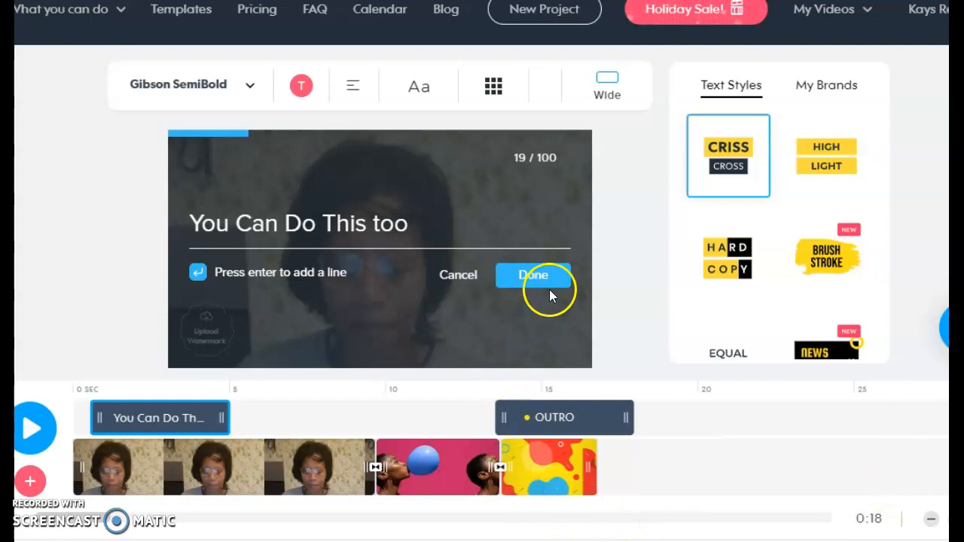
click(540, 272)
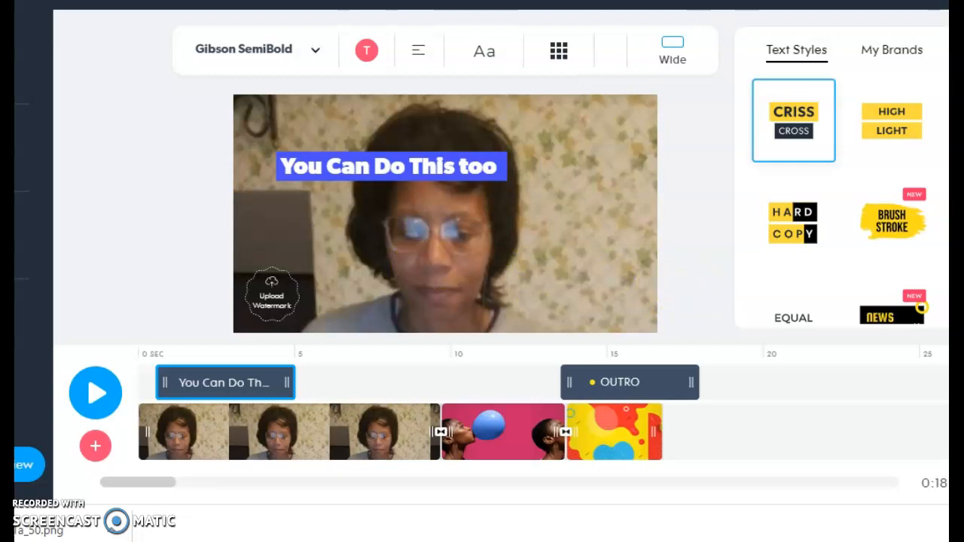
right_click(199, 0)
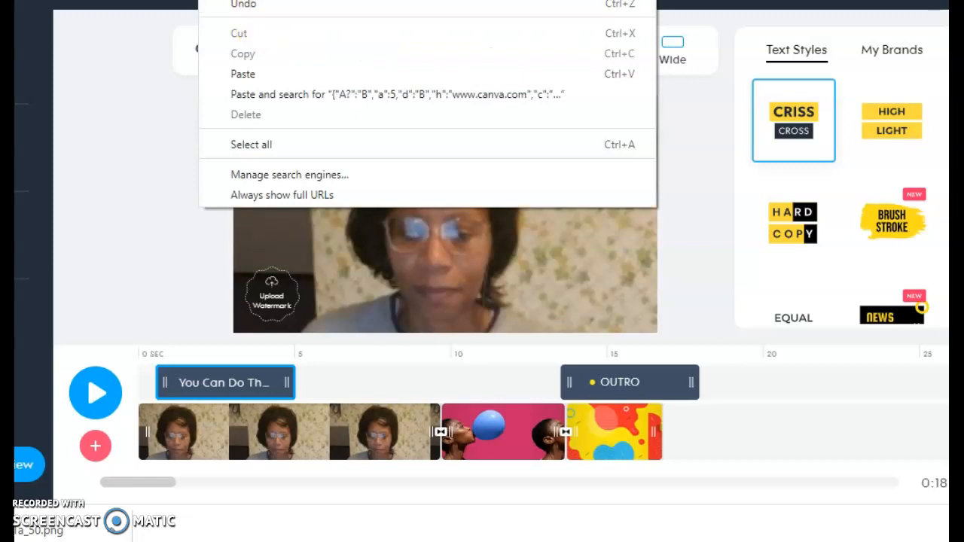
click(98, 184)
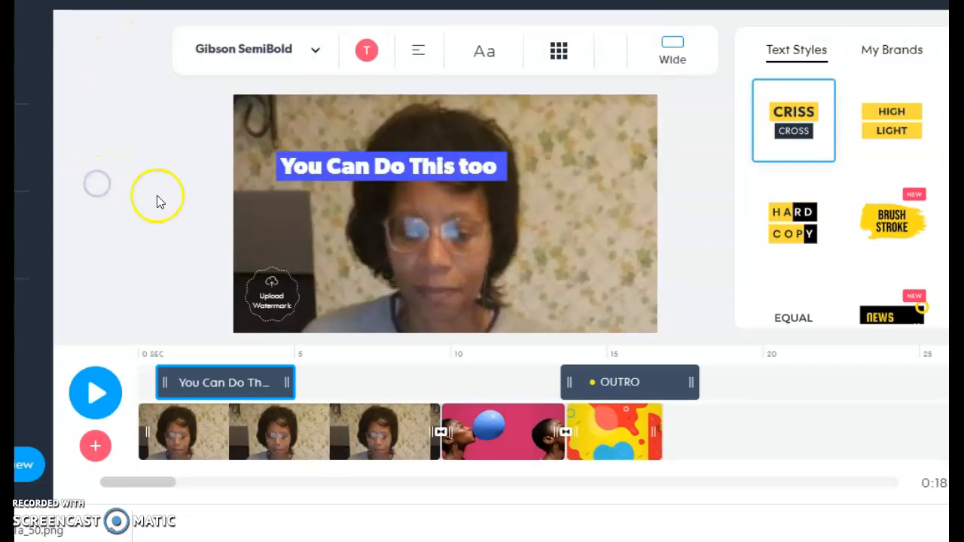